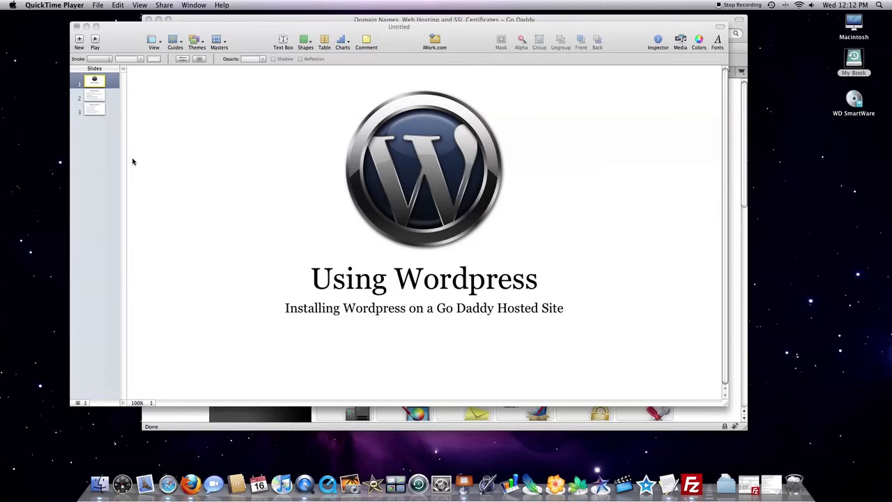
# - Show slide 2, 'What You Need', with download links for Filezilla, Wordpress and a secret key
pyautogui.click(98, 97)
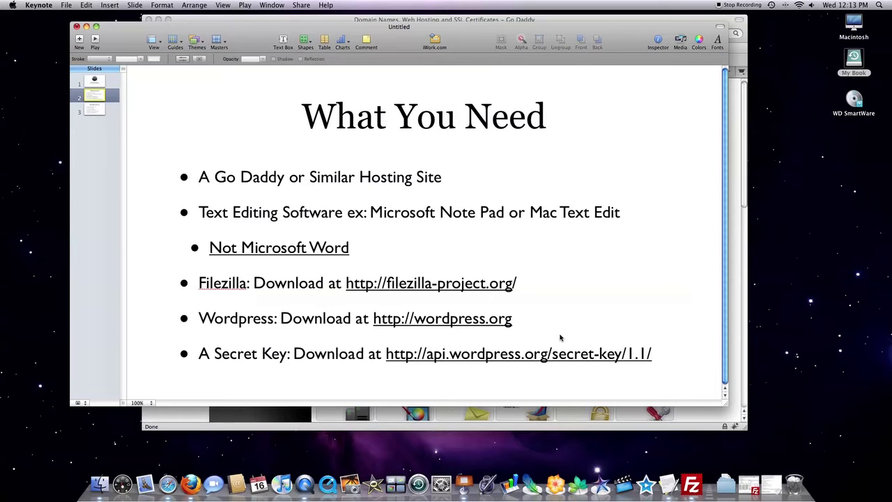
# - Show slide 3, 'The Basic Process', outlining the seven installation steps
pyautogui.click(93, 109)
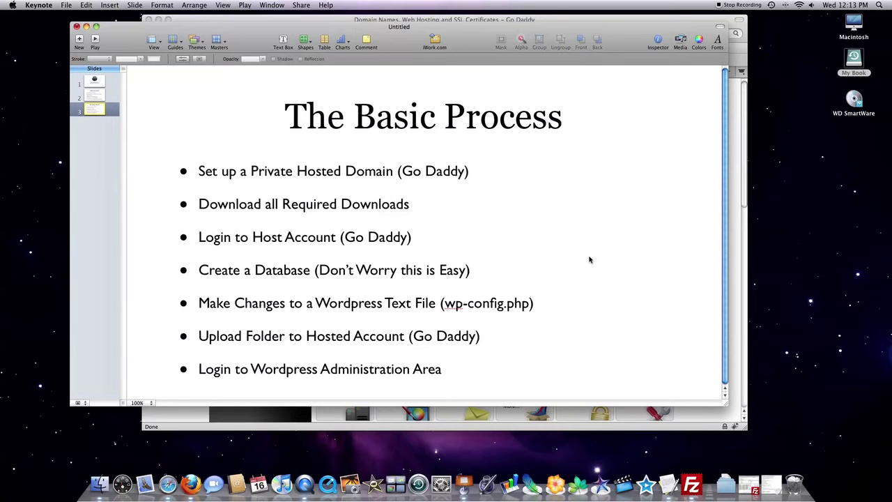
# - In Firefox, go to the WordPress download page and start then cancel the WordPress 2.8.6 download
pyautogui.click(195, 483)
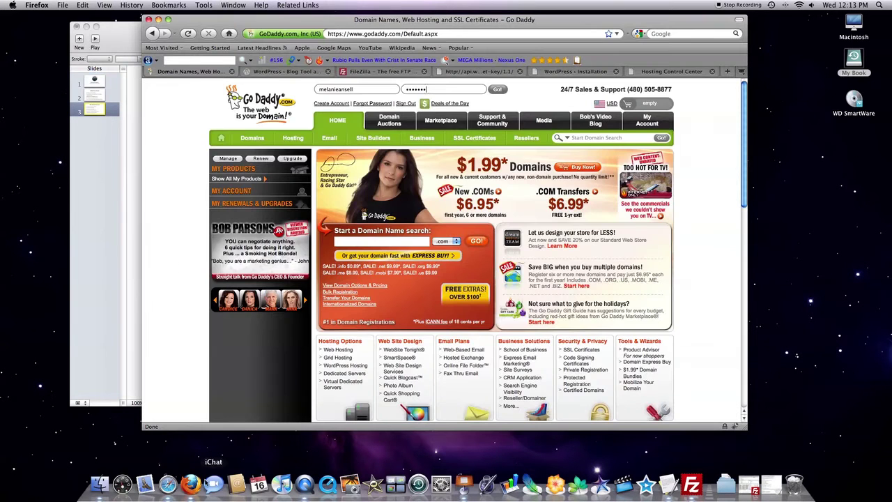
pyautogui.click(291, 72)
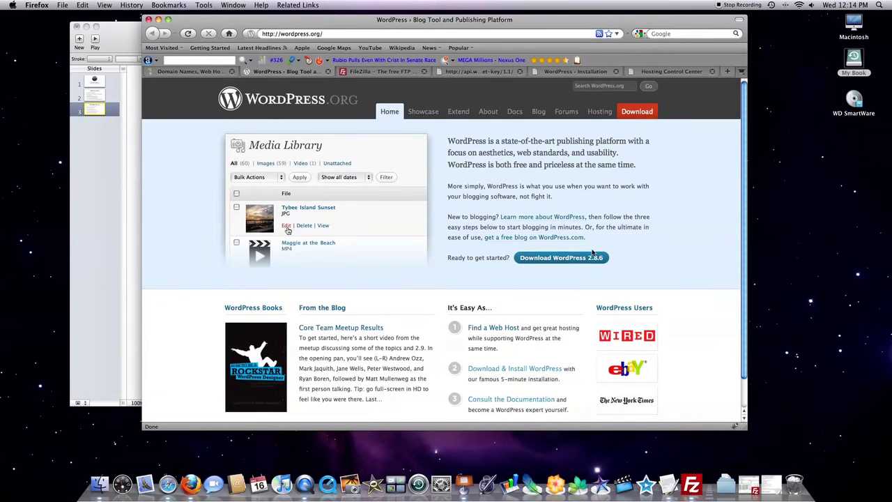
pyautogui.click(582, 259)
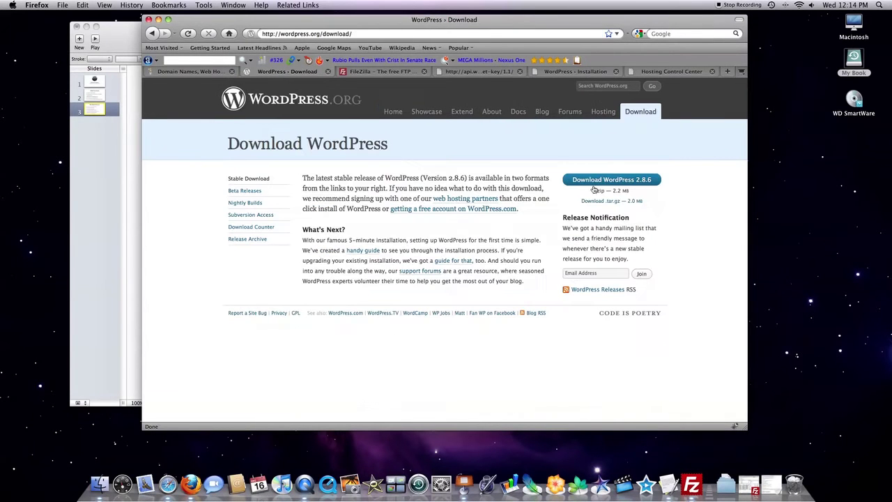
pyautogui.click(603, 180)
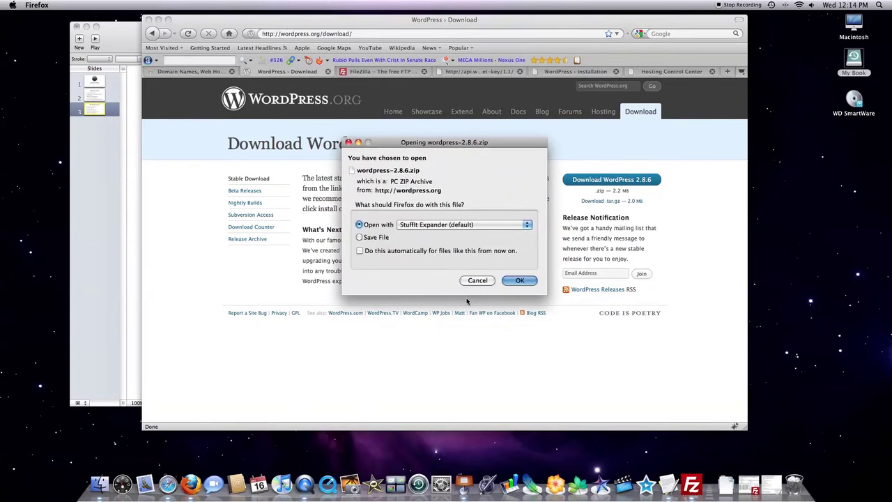
pyautogui.click(478, 282)
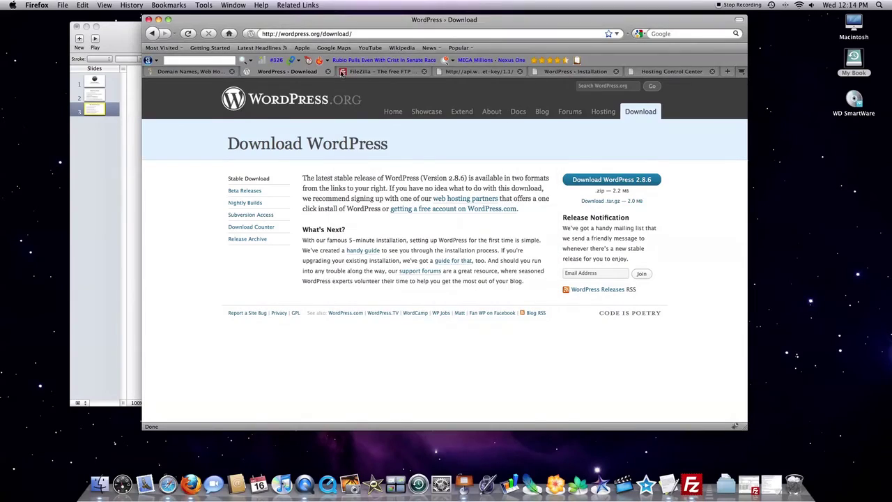
# - Visit the FileZilla Client download page, close both download tabs, and return to GoDaddy's home page
pyautogui.click(366, 72)
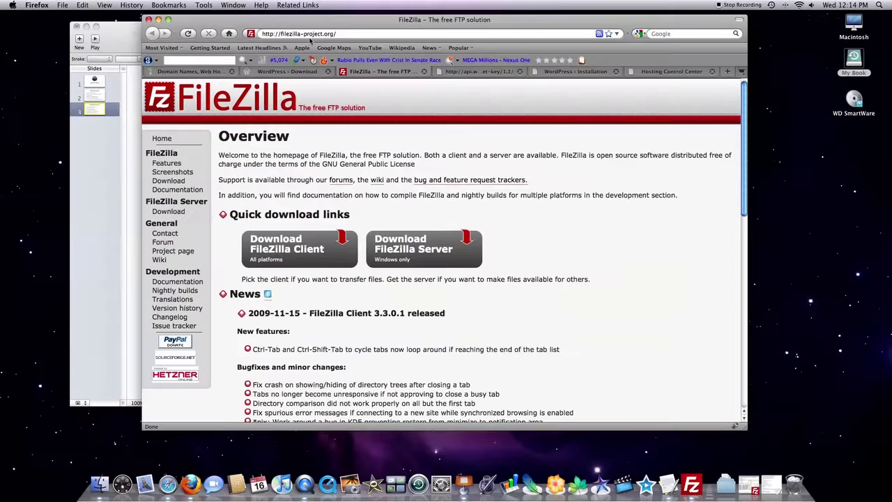
pyautogui.click(292, 247)
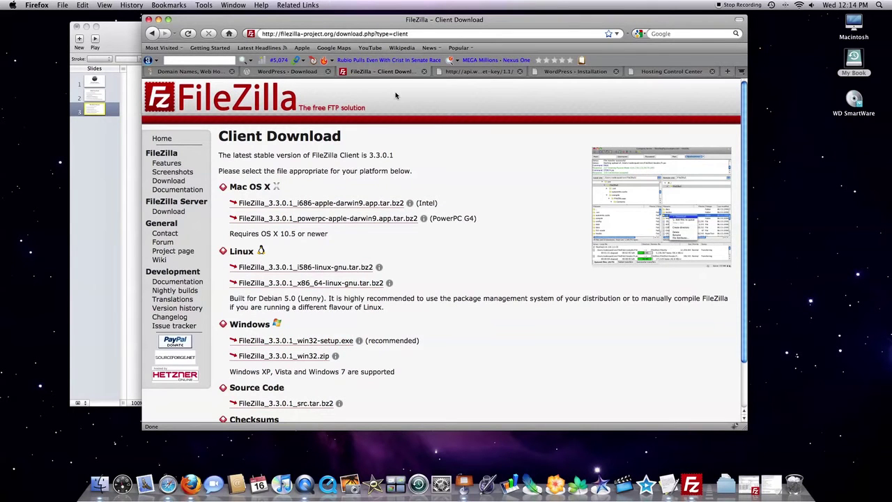
pyautogui.click(425, 72)
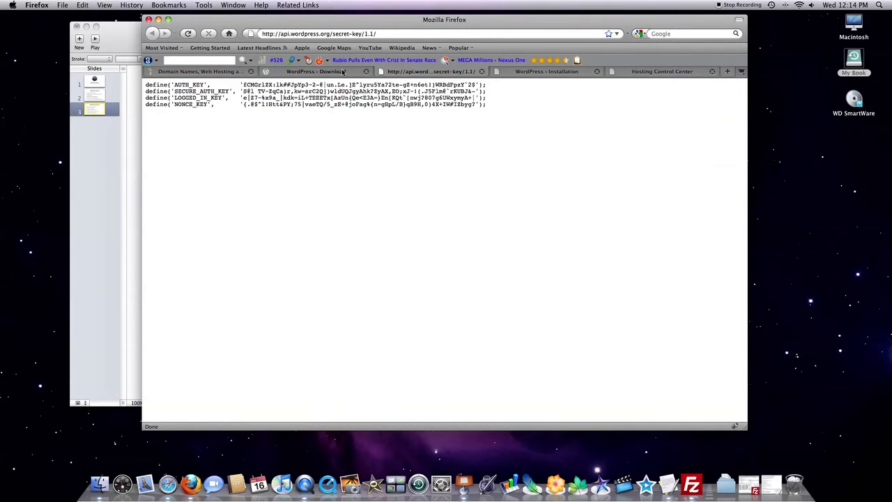
pyautogui.click(365, 72)
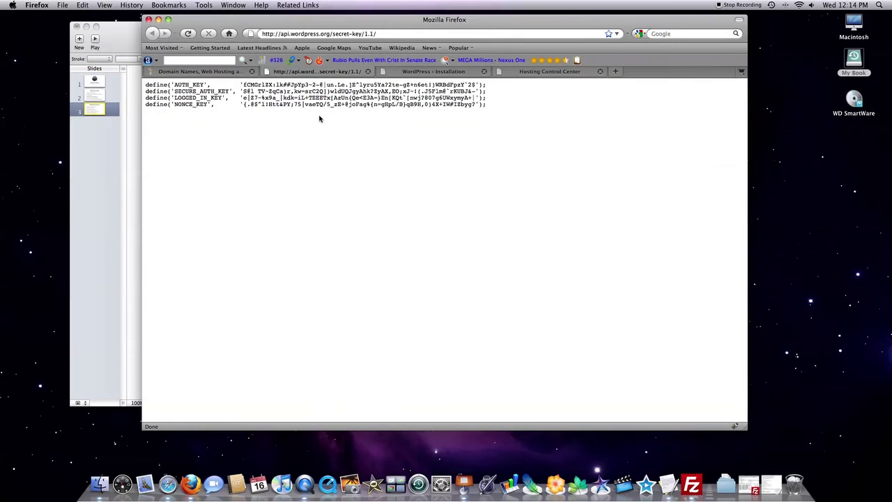
pyautogui.click(425, 73)
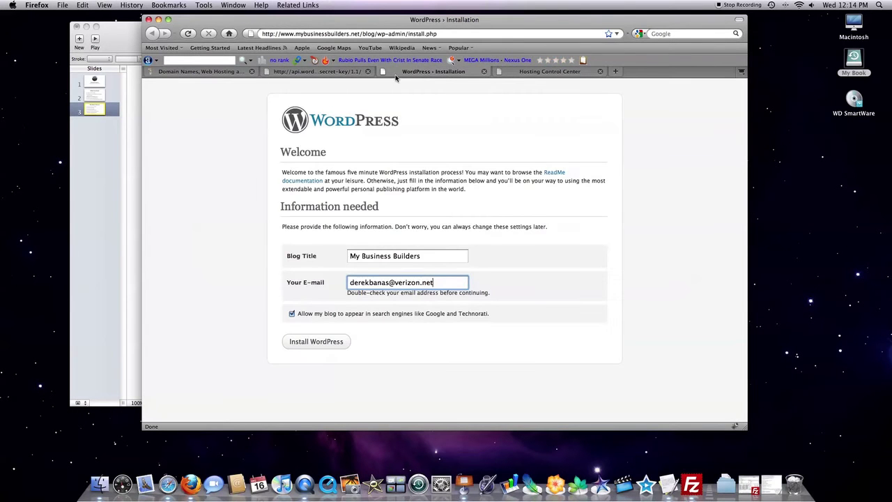
pyautogui.click(235, 72)
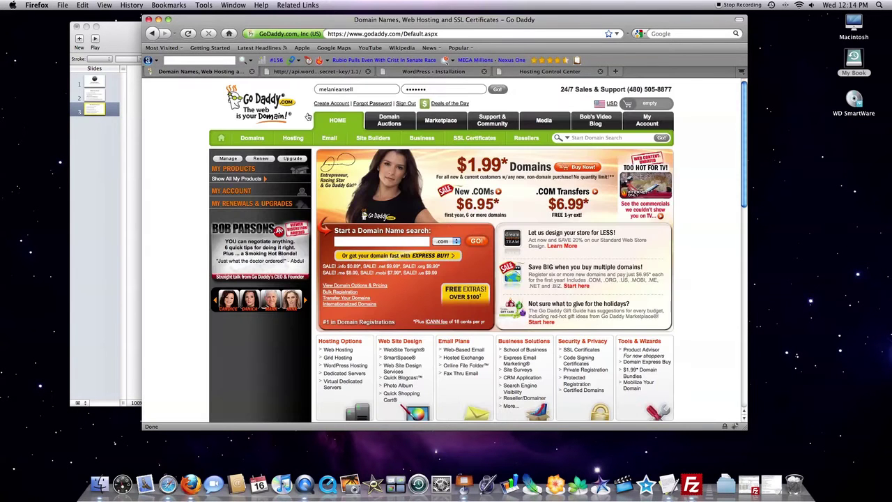
# - Log in to GoDaddy without saving the password and list the three Linux hosting accounts
pyautogui.click(496, 91)
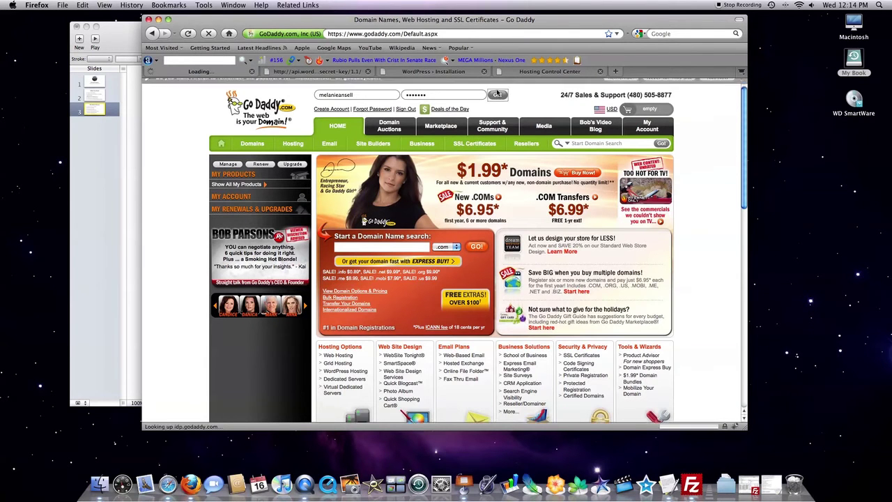
pyautogui.click(717, 84)
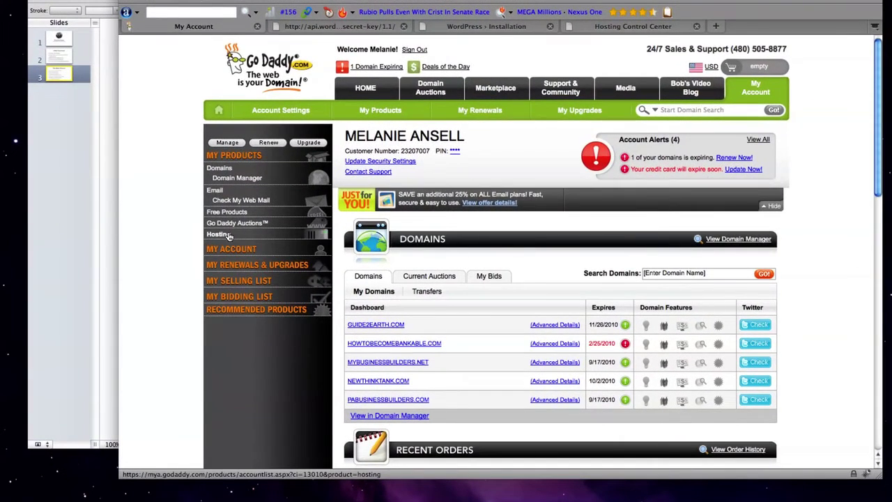
pyautogui.click(230, 237)
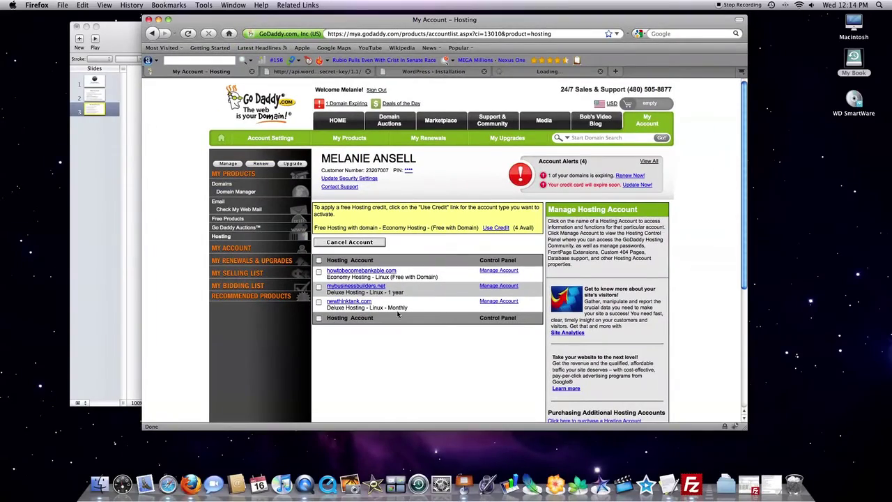
# - In the Hosting Control Center, show the MySQL list with 2 of 25 databases used
pyautogui.click(519, 74)
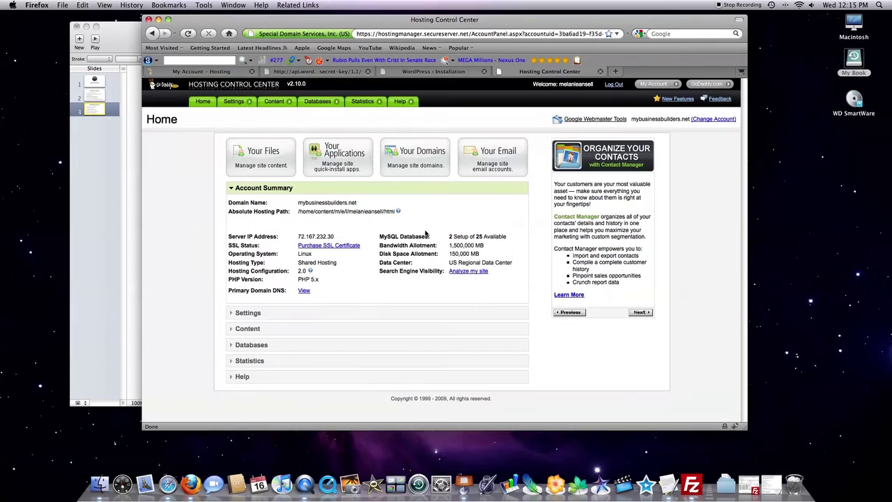
pyautogui.moveTo(322, 105)
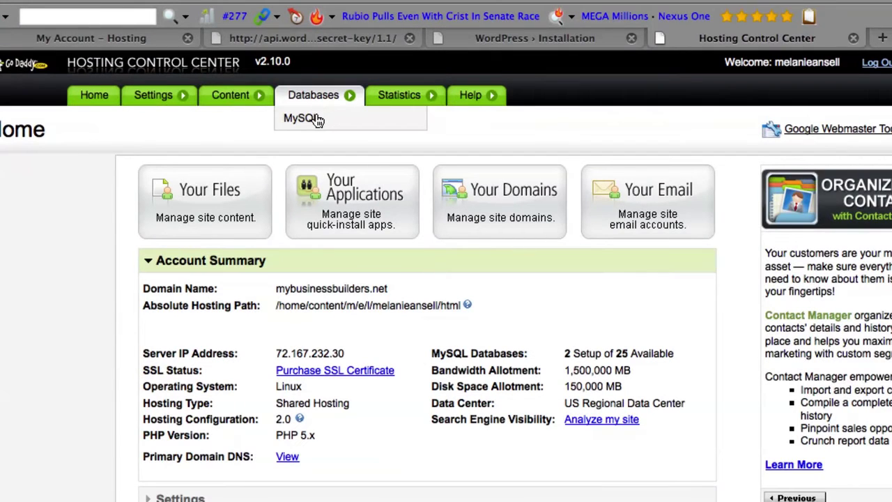
pyautogui.click(318, 117)
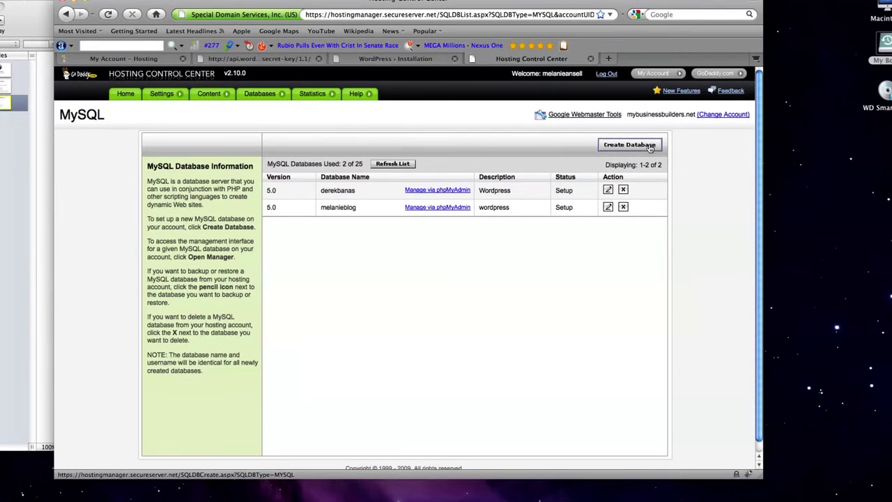
# - Create a database form with description 'wordpress' and a database user name, moving into the password fields
pyautogui.click(649, 146)
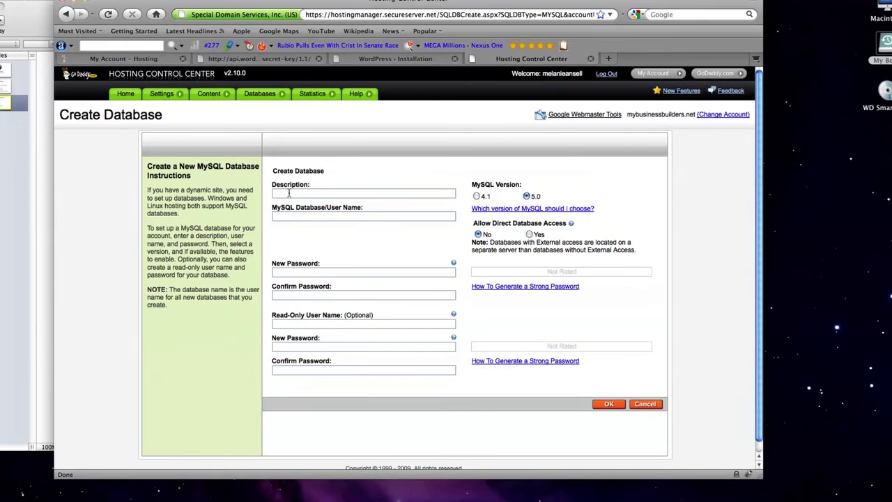
pyautogui.click(289, 193)
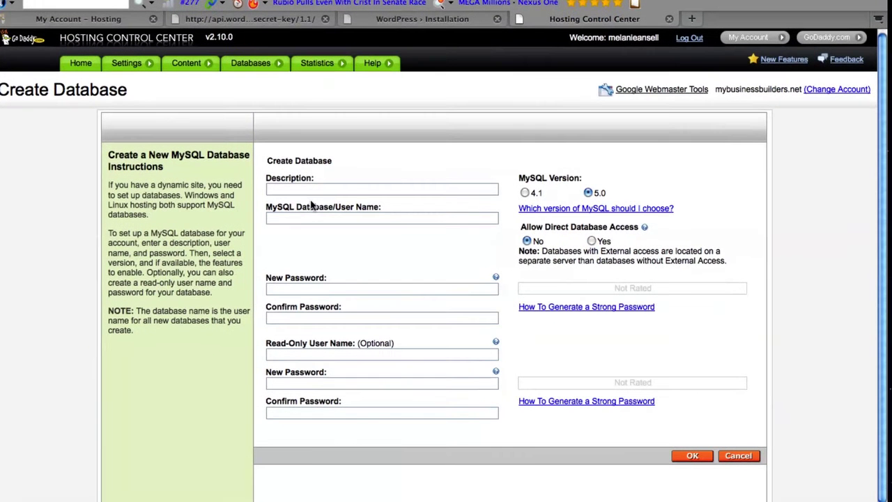
pyautogui.write('wordpress')
pyautogui.click(295, 217)
pyautogui.write('derekbanas')
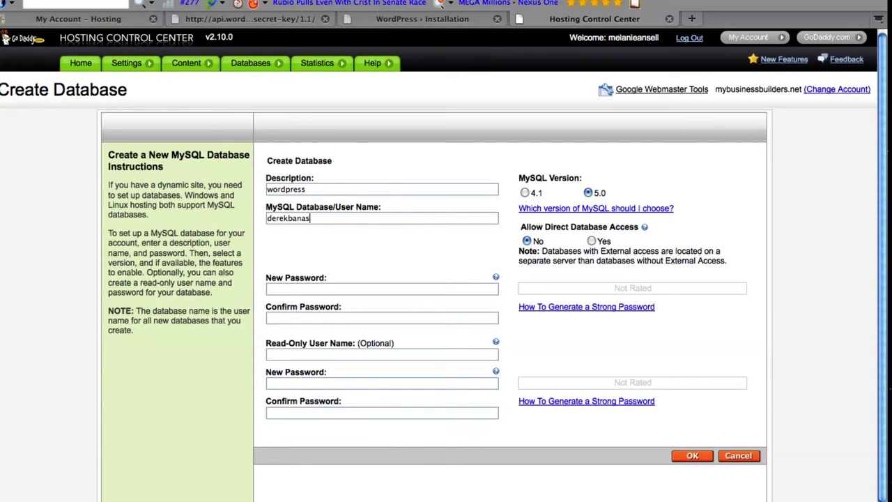
pyautogui.click(308, 290)
pyautogui.press('Tab')
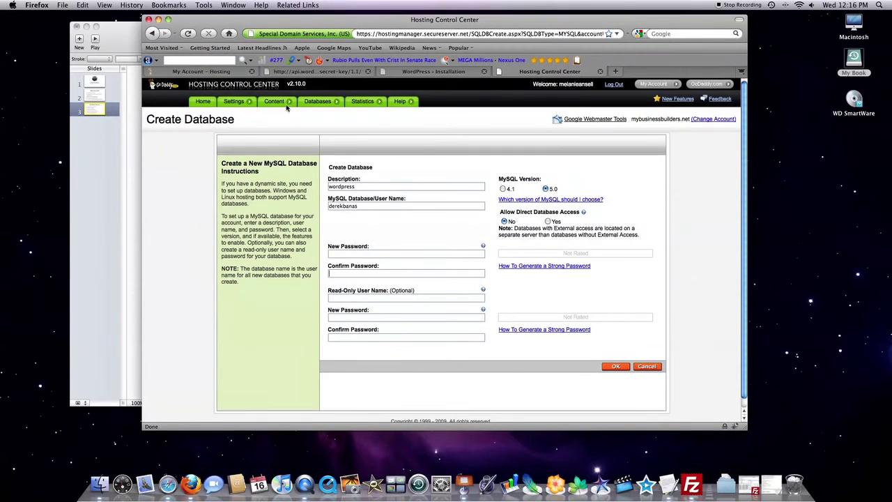
# - Go back to the MySQL list, open the first database for editing, then switch to the hosting accounts page
pyautogui.click(318, 114)
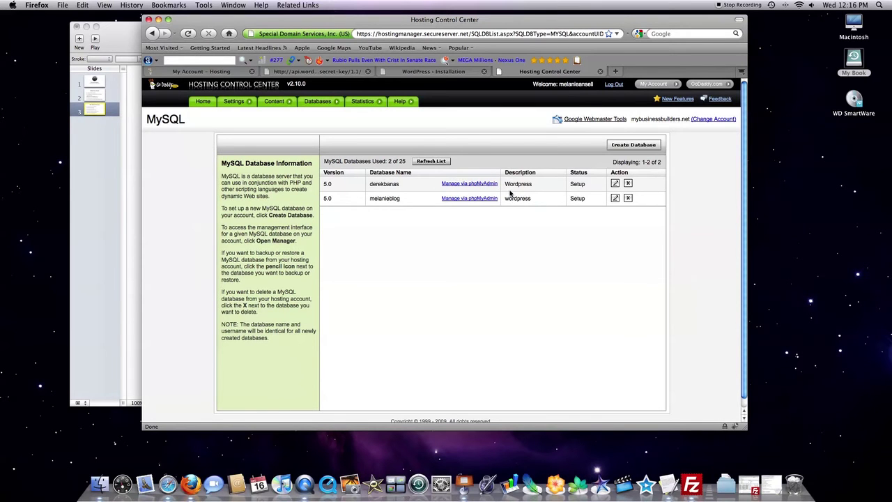
pyautogui.click(615, 184)
pyautogui.click(230, 74)
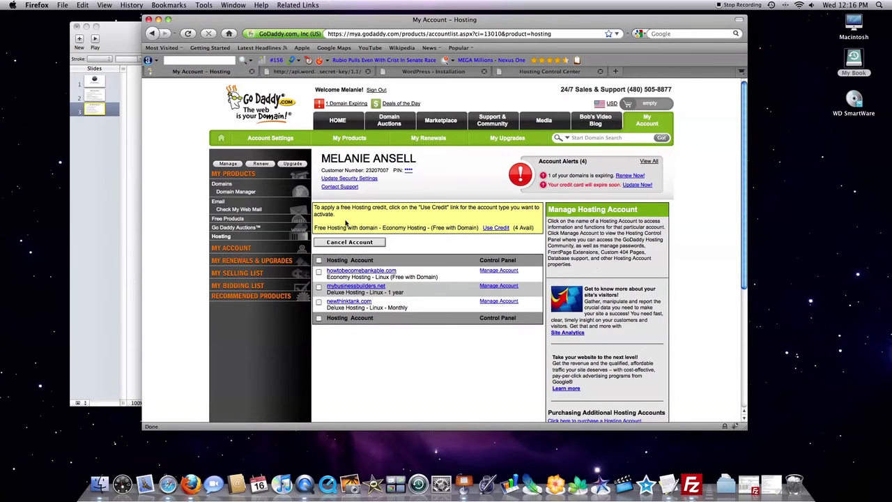
# - Open the wordpress folder on the My Book drive, close Keynote without saving, and minimize the folder window
pyautogui.doubleClick(854, 60)
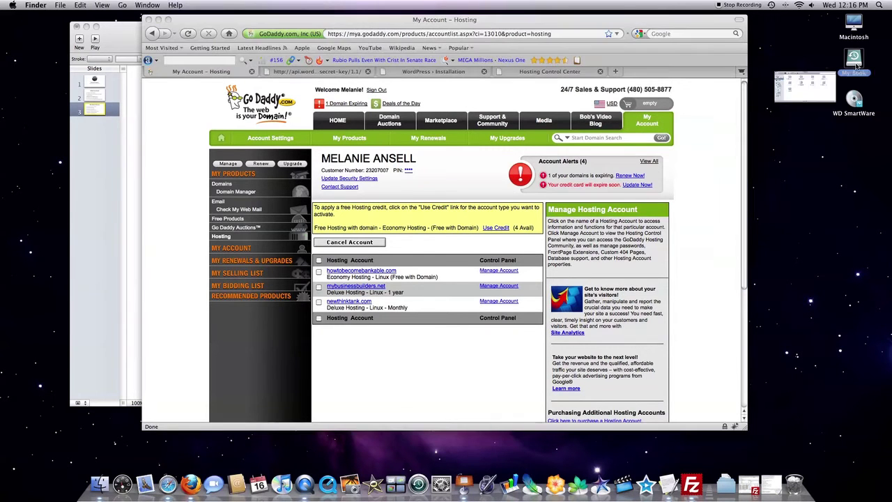
pyautogui.doubleClick(387, 280)
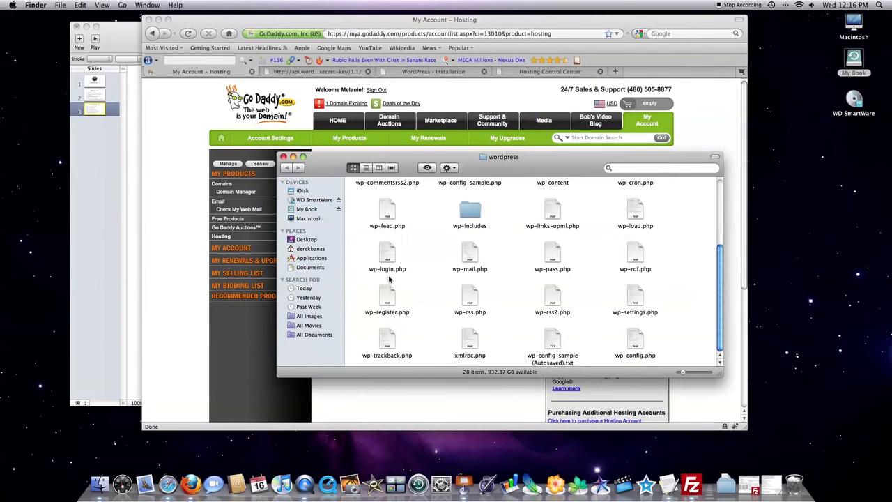
pyautogui.click(77, 26)
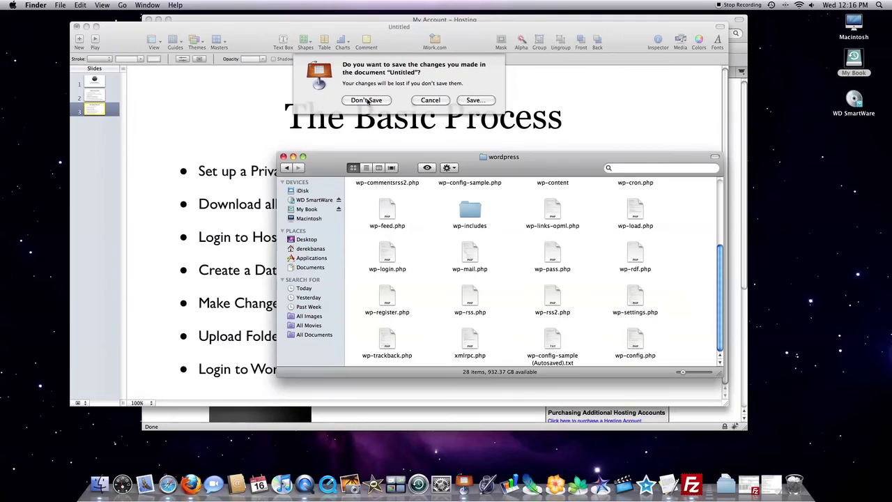
pyautogui.click(367, 100)
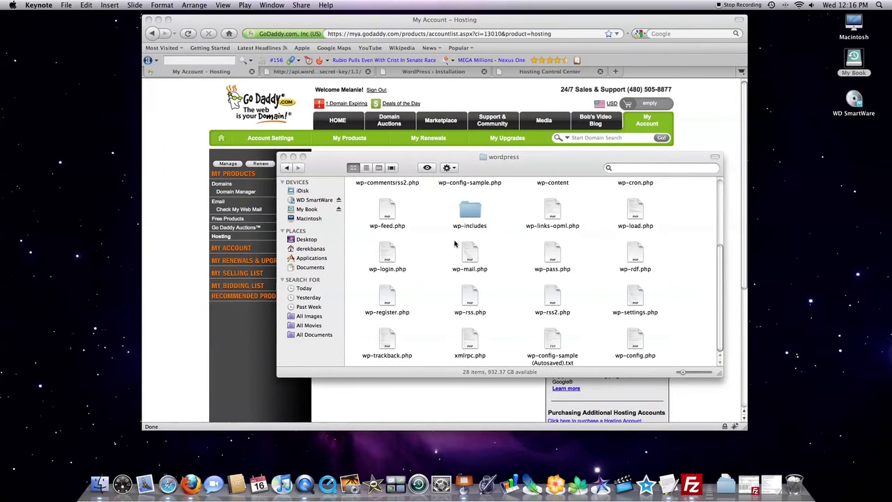
pyautogui.scroll(2, 489, 246)
pyautogui.scroll(2, 490, 245)
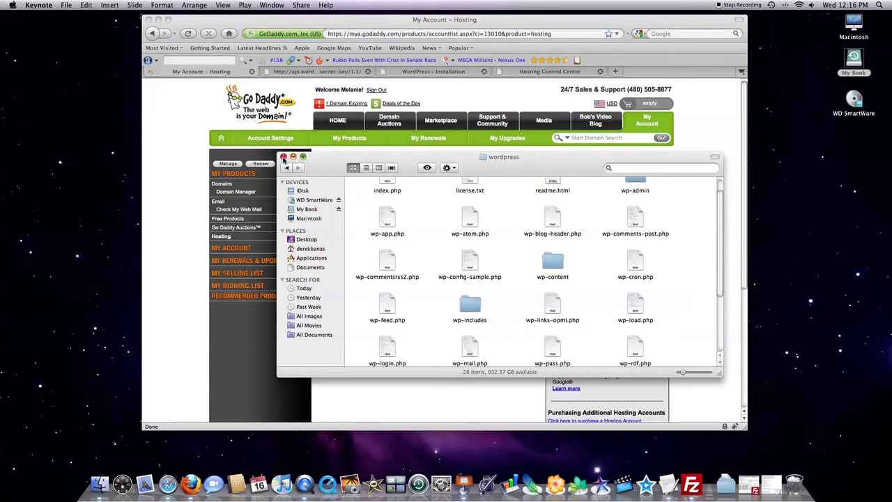
pyautogui.click(292, 156)
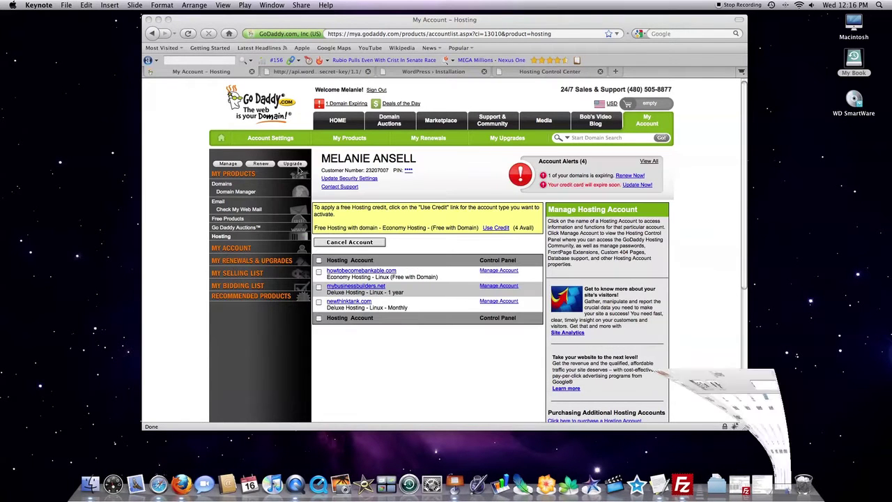
# - Restore wp-config-sample.php and highlight its DB_NAME, DB_USER and DB_PASSWORD values
pyautogui.click(761, 484)
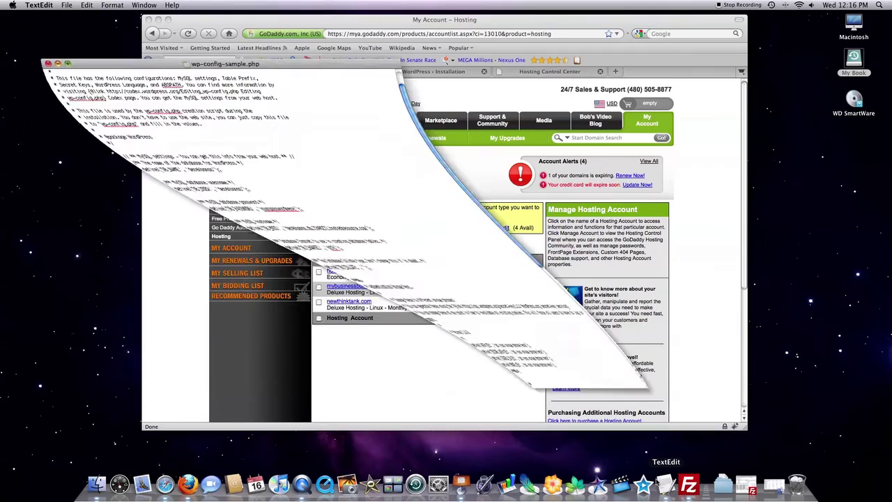
pyautogui.moveTo(301, 55); pyautogui.dragTo(483, 77)
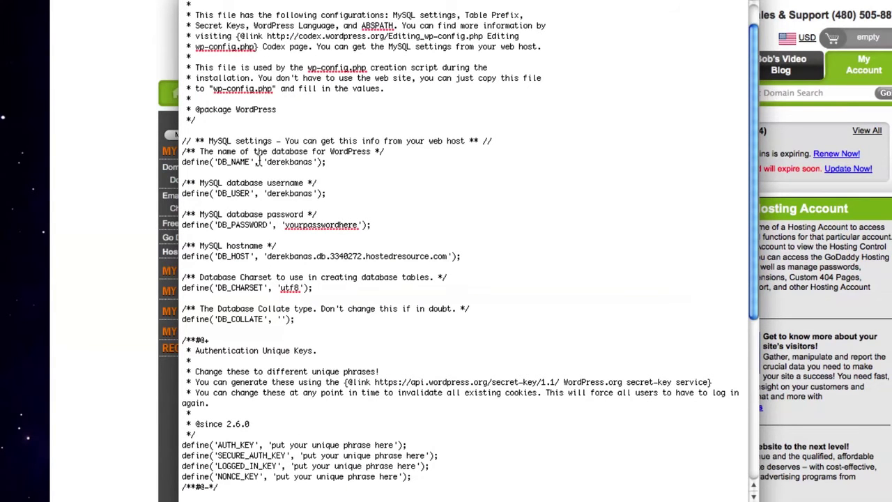
pyautogui.moveTo(266, 162); pyautogui.dragTo(306, 162)
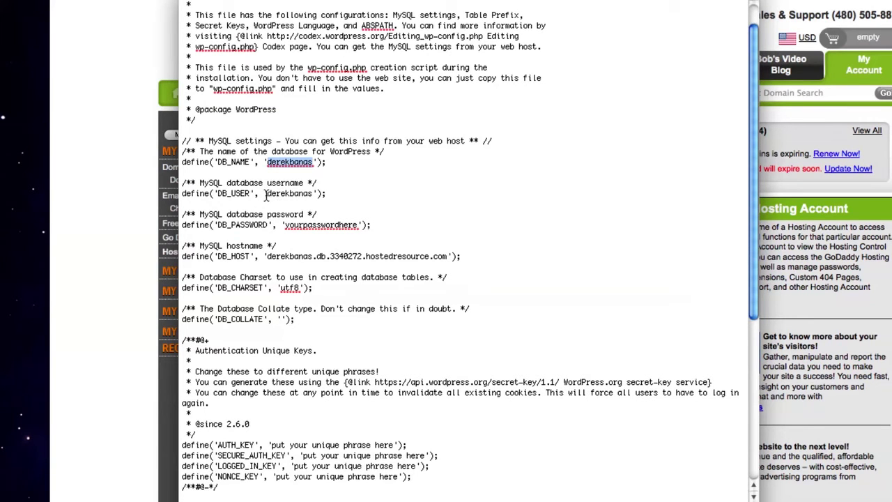
pyautogui.moveTo(266, 193); pyautogui.dragTo(311, 193)
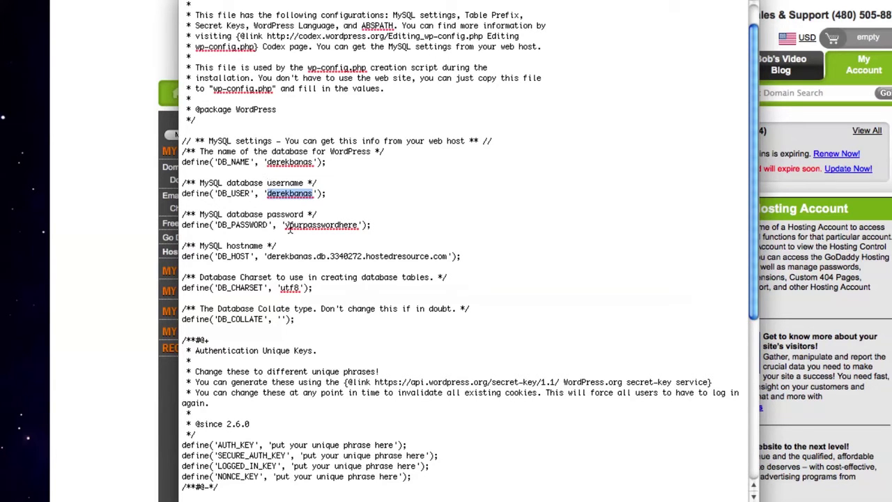
pyautogui.moveTo(284, 225); pyautogui.dragTo(358, 226)
pyautogui.click(393, 221)
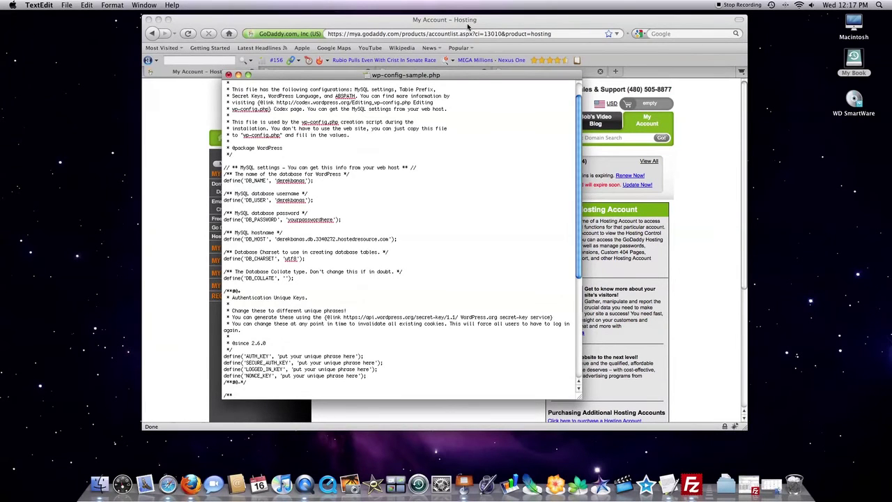
# - Show the database's MySQL Details in Firefox, then return to wp-config-sample.php to compare DB_HOST
pyautogui.click(468, 26)
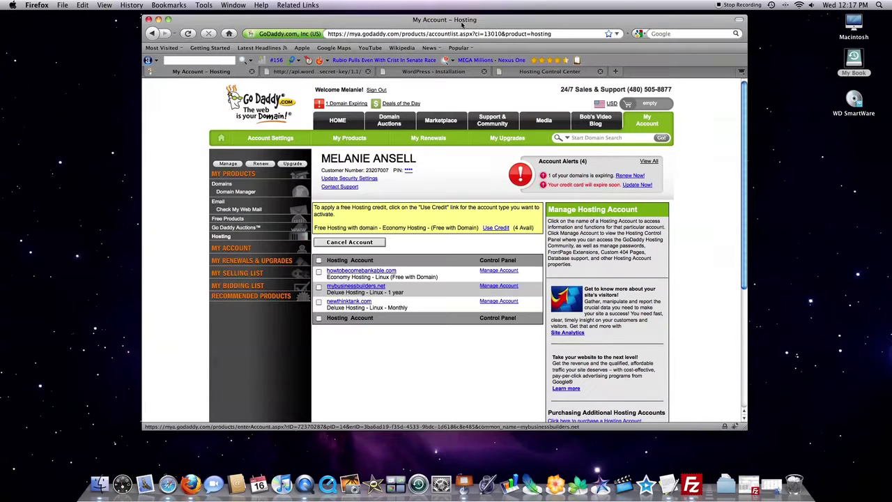
pyautogui.click(531, 72)
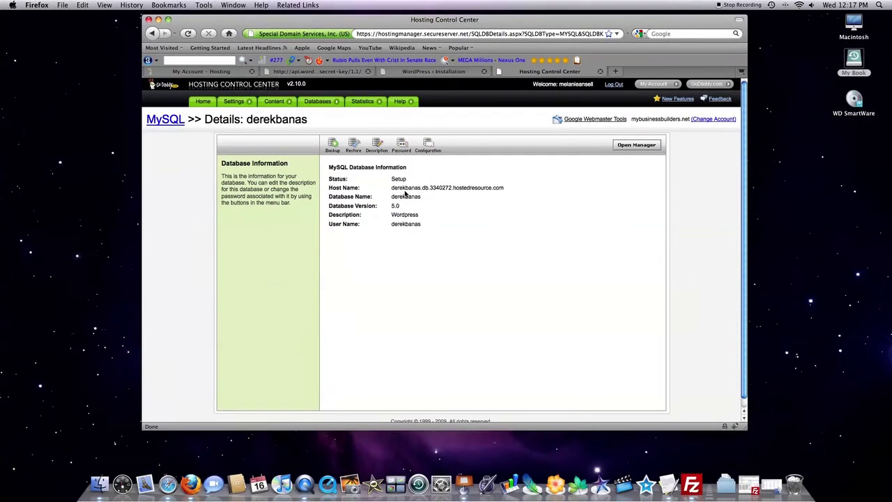
pyautogui.click(667, 484)
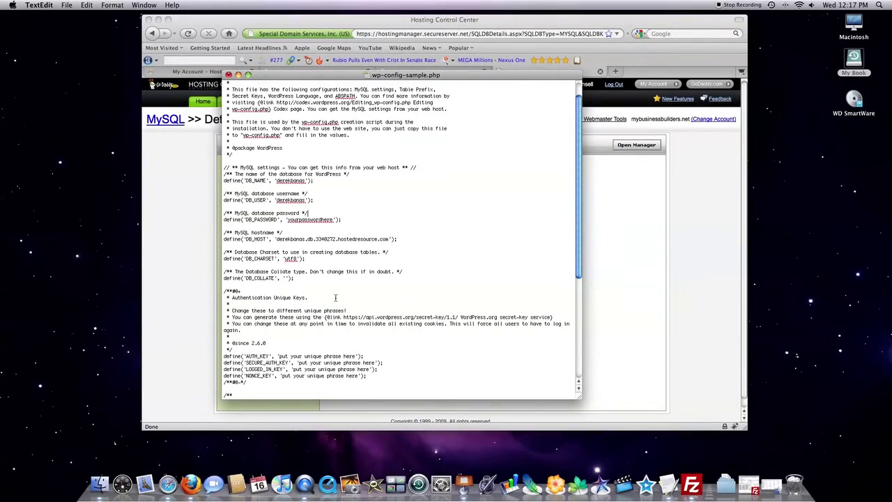
pyautogui.scroll(-5, 335, 297)
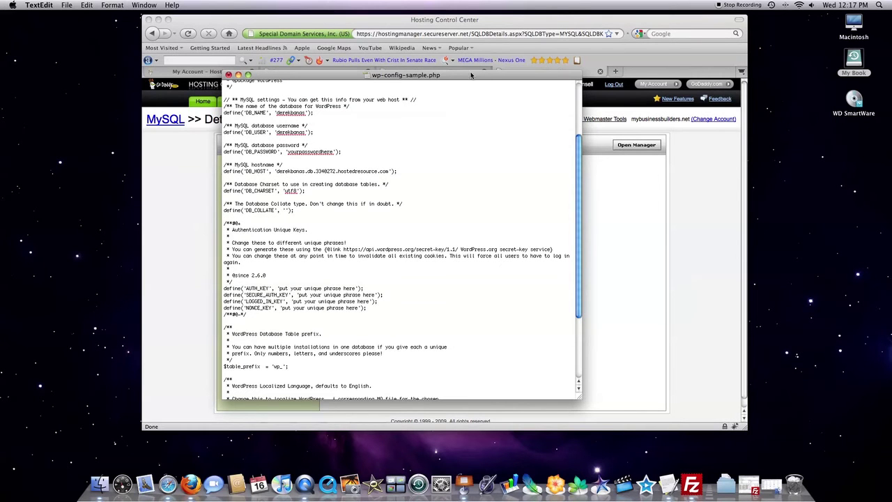
# - Hide TextEdit and switch Firefox to the api.wordpress.org/secret-key/1.1/ tab
pyautogui.press('super+Tab')
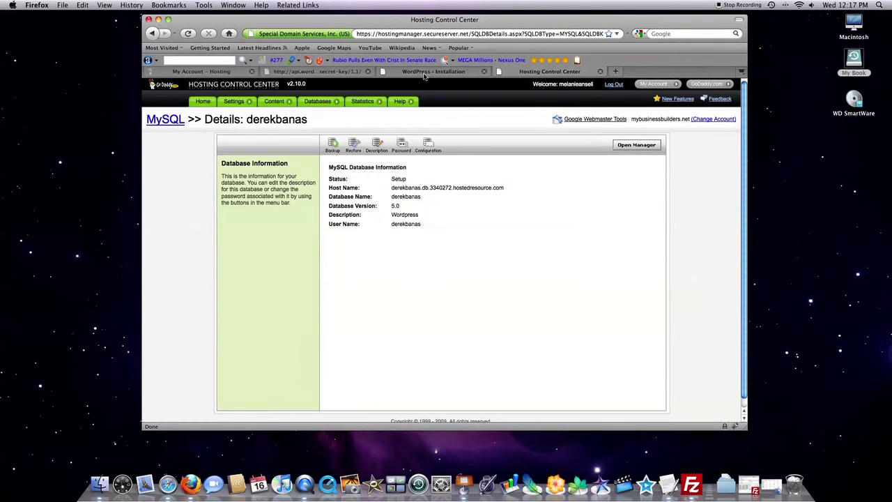
pyautogui.click(311, 73)
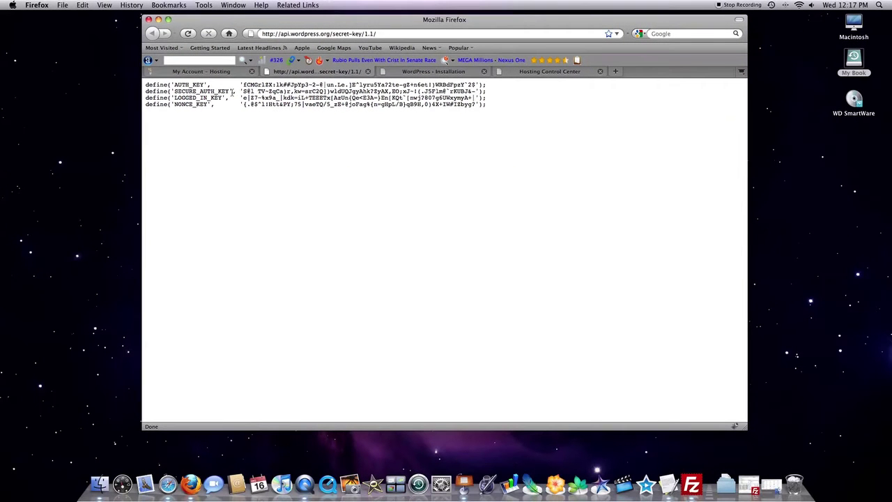
# - Bring back wp-config-sample.php and drag its window below Firefox's generated key lines
pyautogui.click(666, 485)
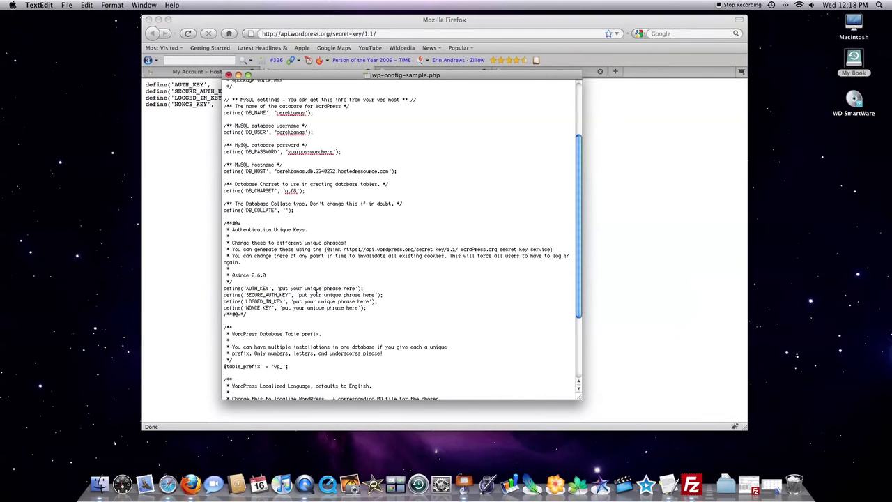
pyautogui.moveTo(341, 76); pyautogui.dragTo(536, 4)
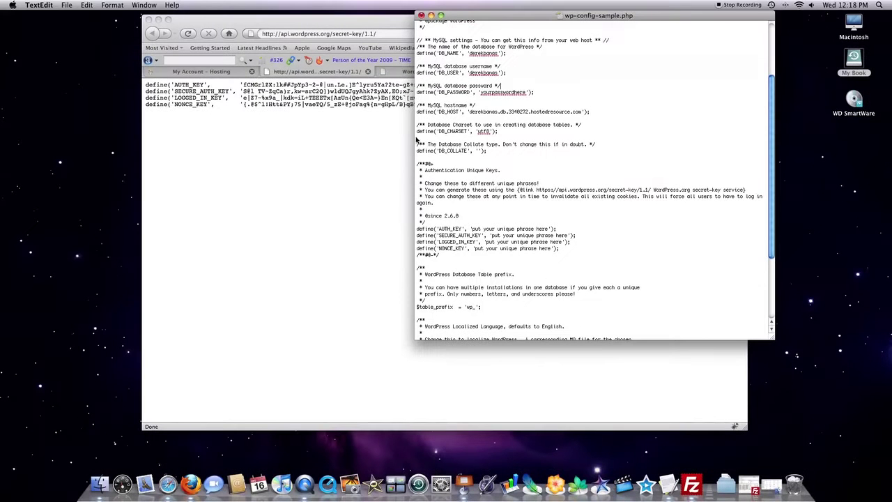
pyautogui.moveTo(465, 15); pyautogui.dragTo(325, 142)
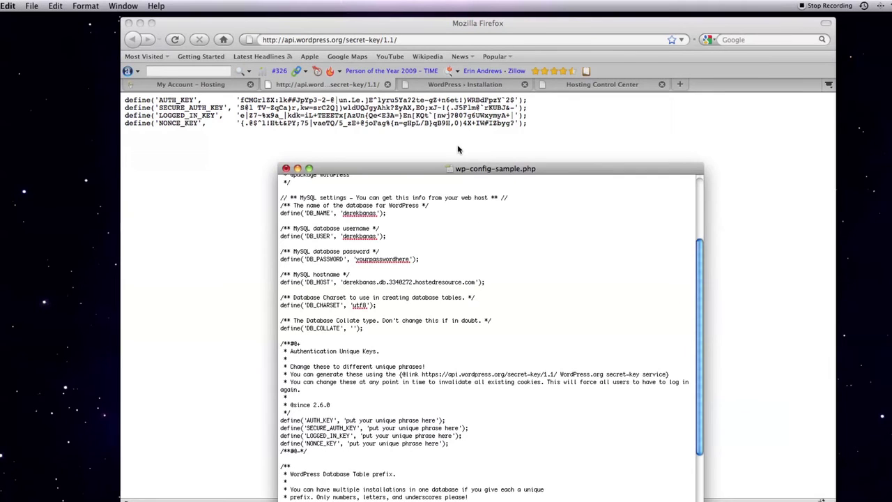
pyautogui.moveTo(463, 168); pyautogui.dragTo(443, 101)
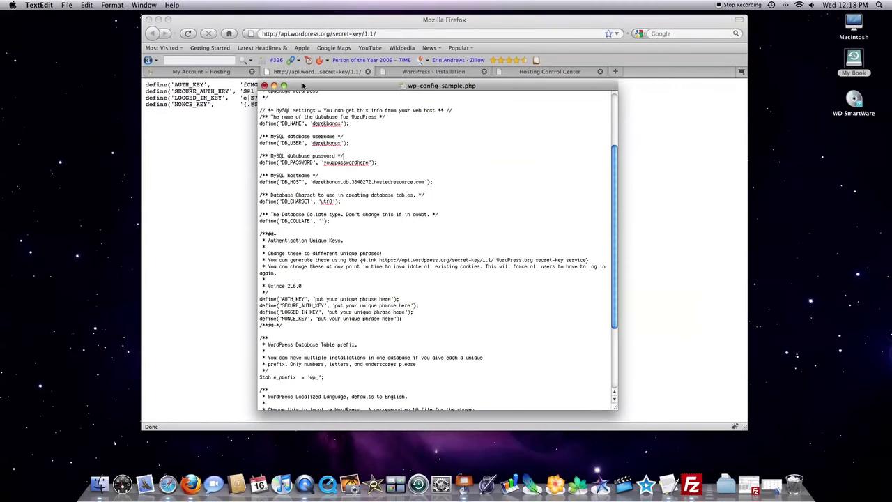
# - Begin saving the config as wp-config.php with Unicode (UTF-8) encoding, then cancel
pyautogui.click(68, 5)
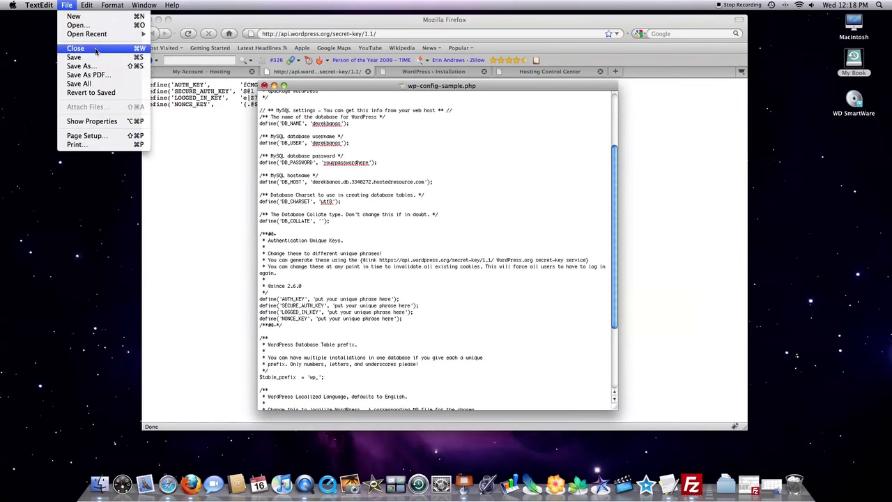
pyautogui.click(85, 67)
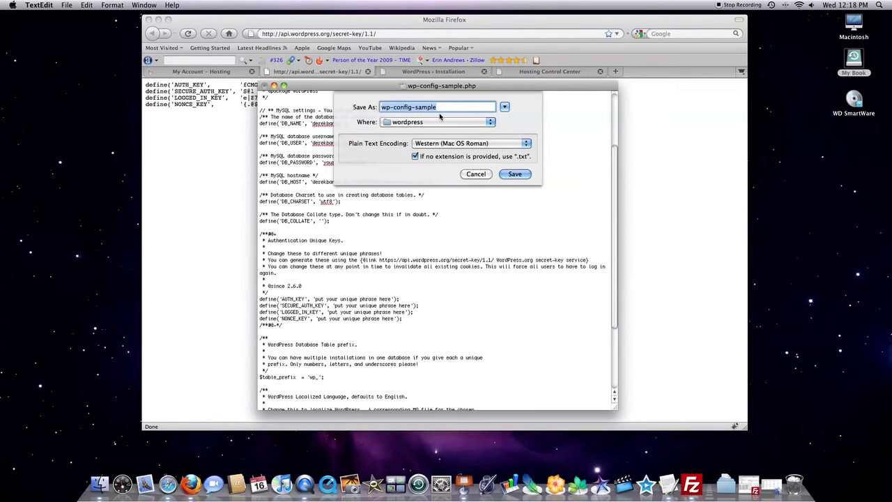
pyautogui.click(412, 106)
pyautogui.moveTo(412, 106); pyautogui.dragTo(474, 107)
pyautogui.write('.')
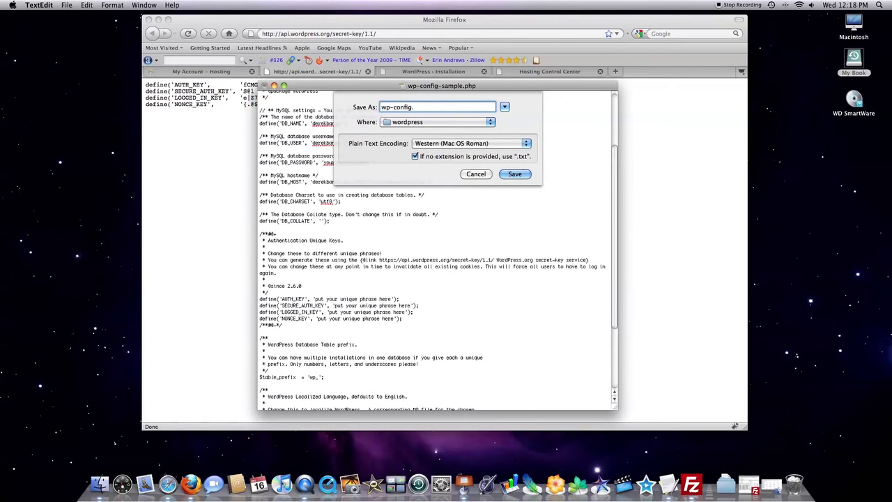
pyautogui.write('php')
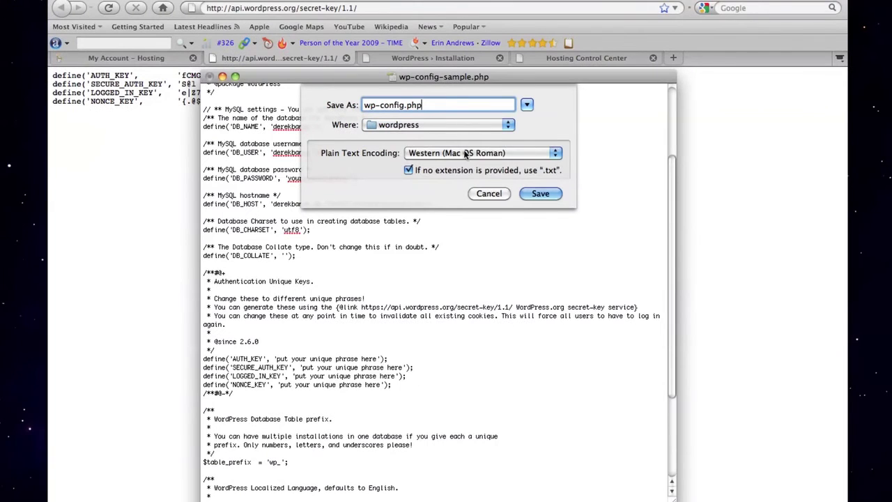
pyautogui.click(458, 153)
pyautogui.click(468, 142)
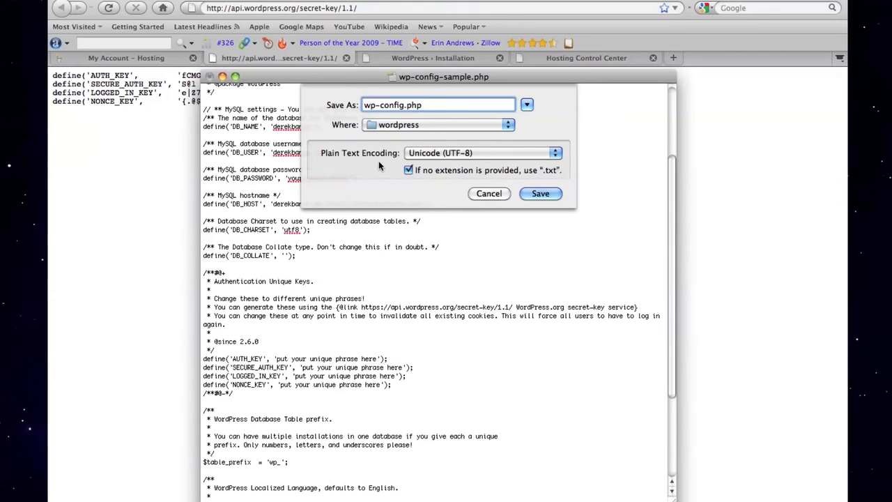
pyautogui.click(527, 105)
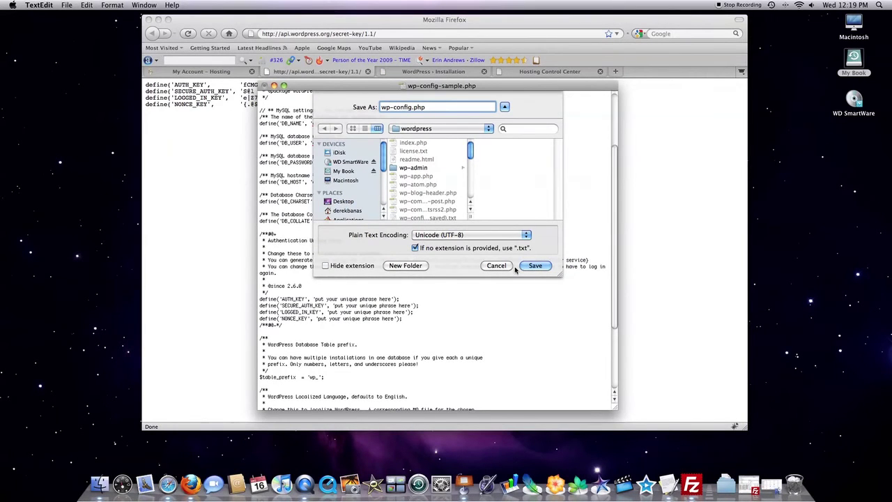
pyautogui.click(489, 267)
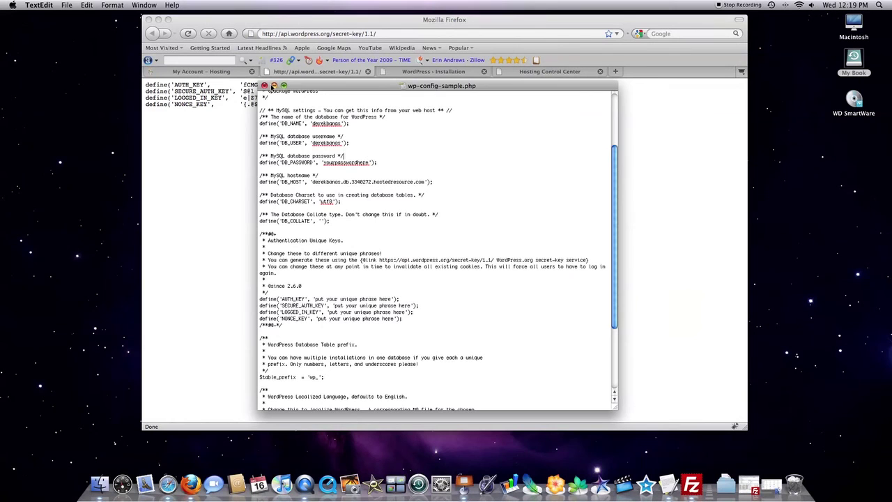
# - Close wp-config-sample.php discarding changes and bring Firefox's secret-key page forward
pyautogui.click(264, 85)
pyautogui.click(407, 138)
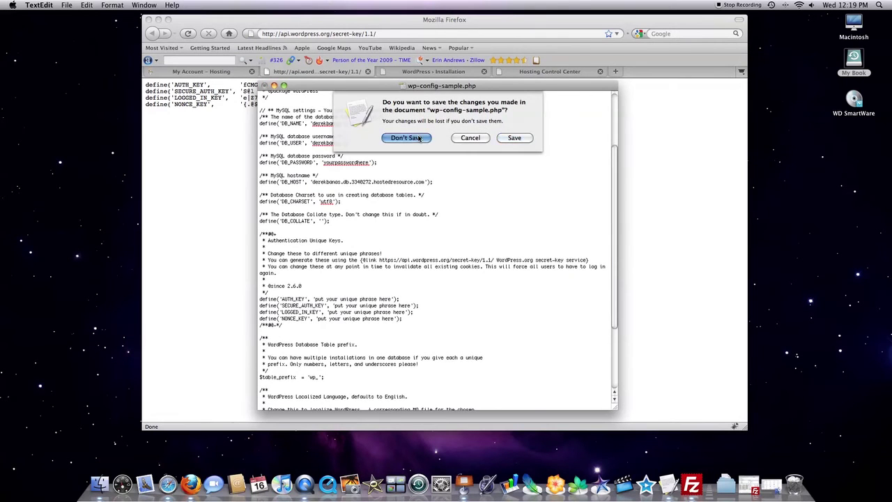
pyautogui.click(257, 20)
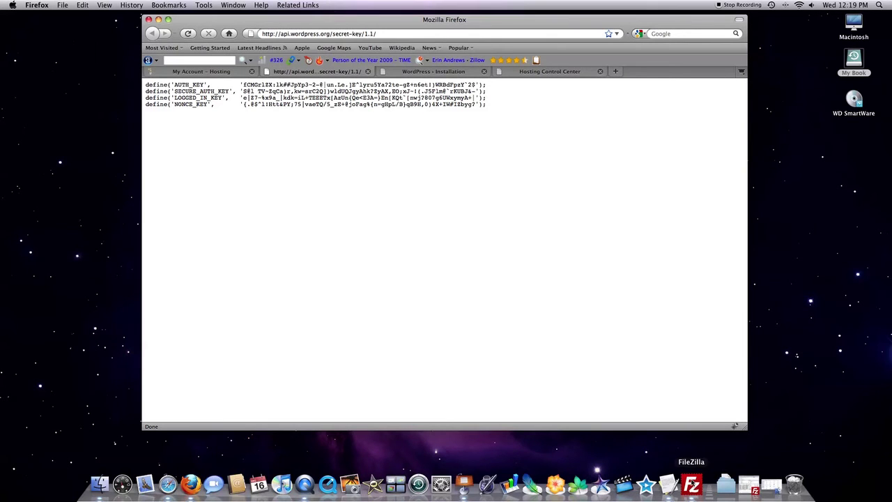
# - Restore FileZilla and Quickconnect to the hosting server on port 21, confirming the reconnect
pyautogui.click(754, 487)
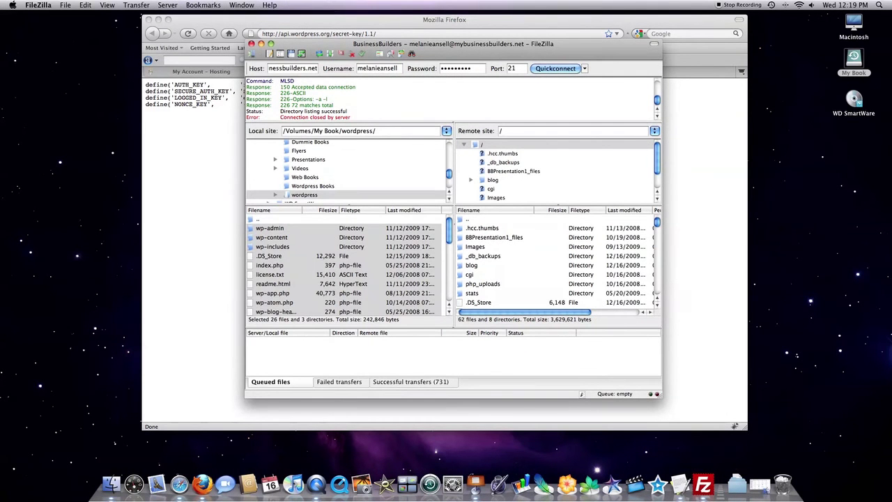
pyautogui.click(285, 68)
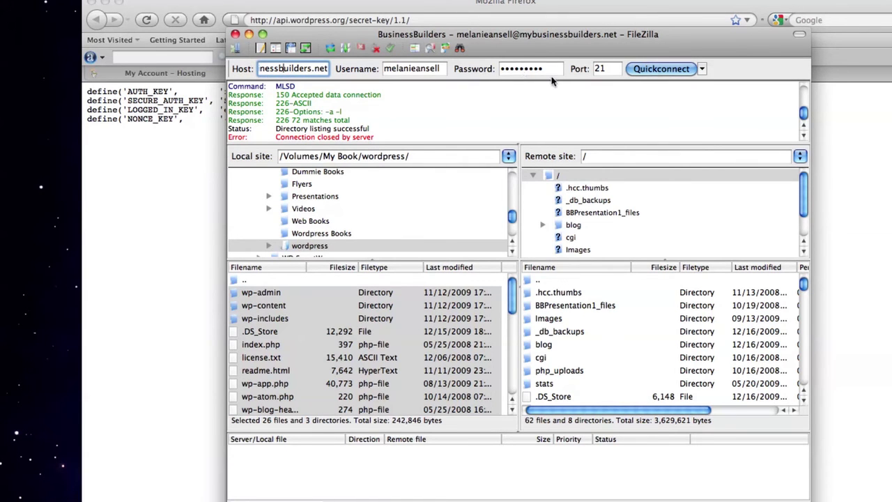
pyautogui.click(594, 68)
pyautogui.doubleClick(593, 69)
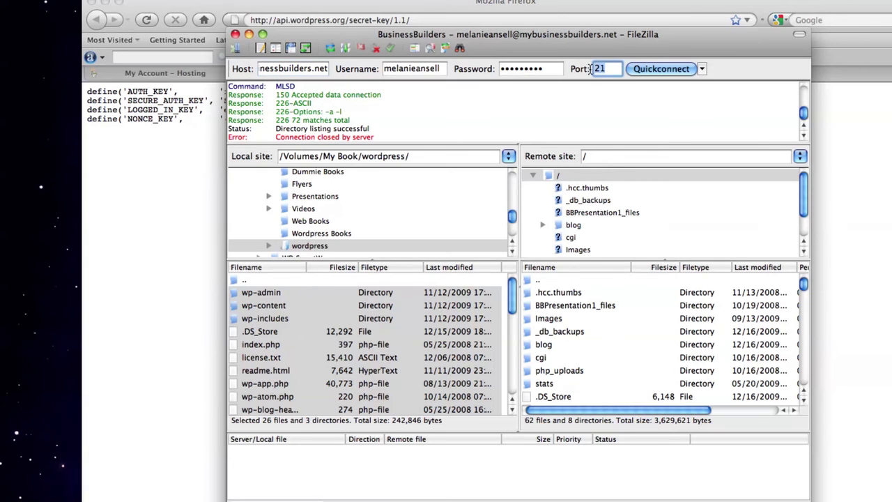
pyautogui.click(655, 69)
pyautogui.click(493, 309)
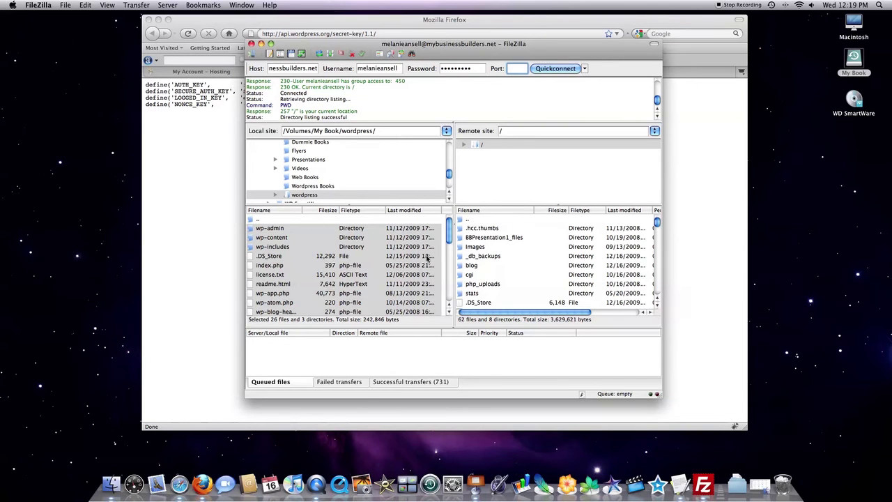
# - Create a /blog directory in the remote server's root folder
pyautogui.click(486, 220)
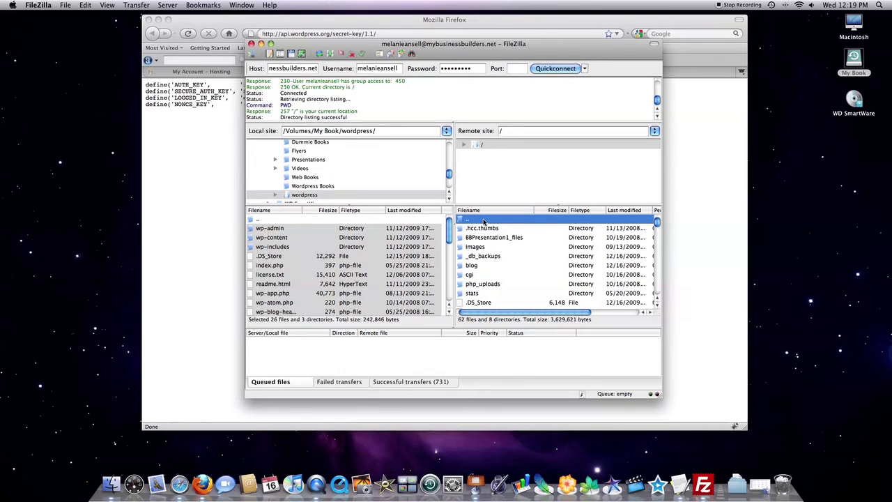
pyautogui.rightClick(478, 224)
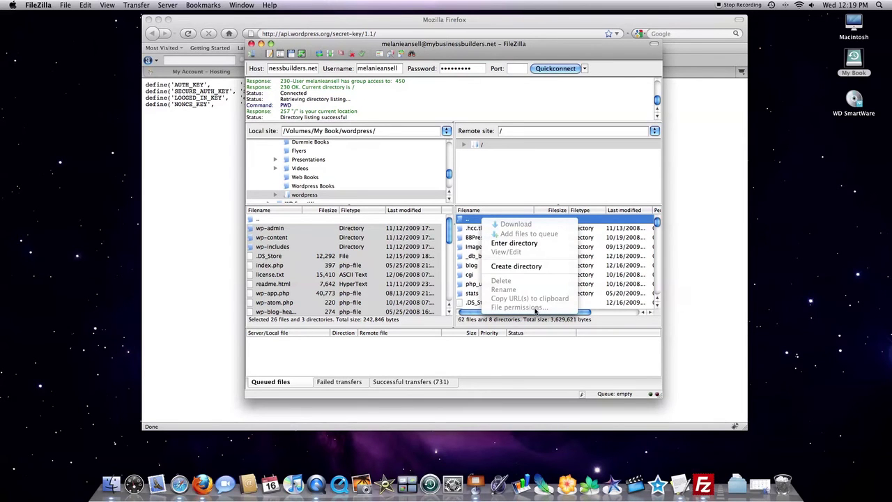
pyautogui.click(537, 267)
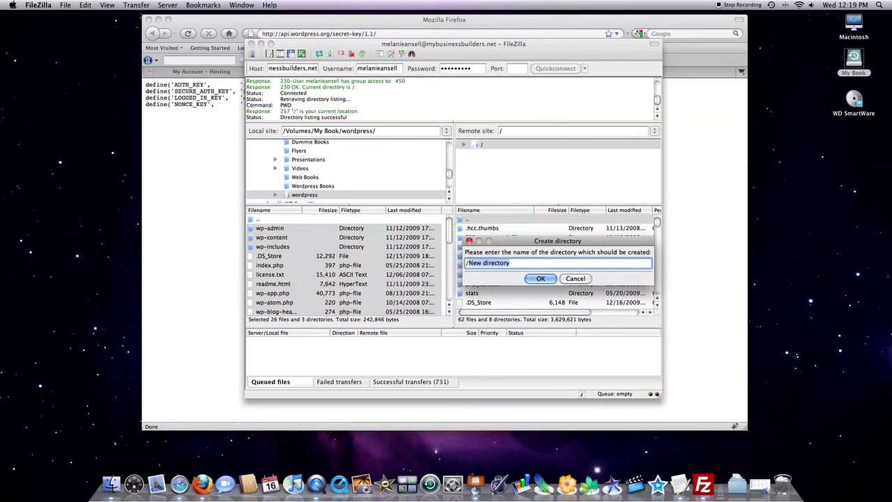
pyautogui.write('/blog')
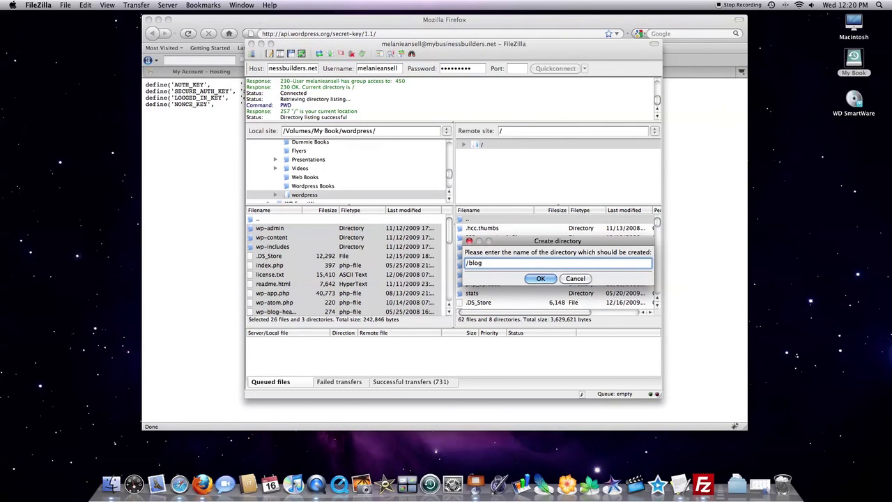
pyautogui.click(541, 278)
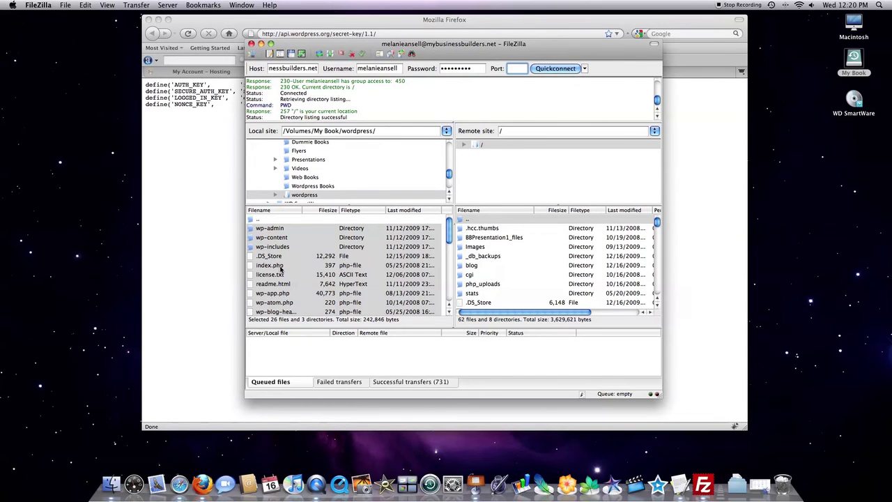
# - Select all local wordpress folder files, closing the context menu without uploading
pyautogui.click(280, 230)
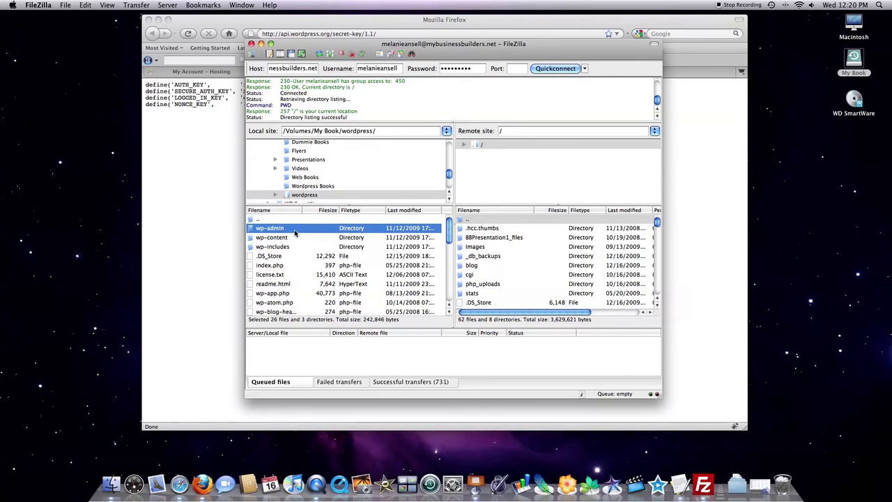
pyautogui.scroll(-5, 293, 251)
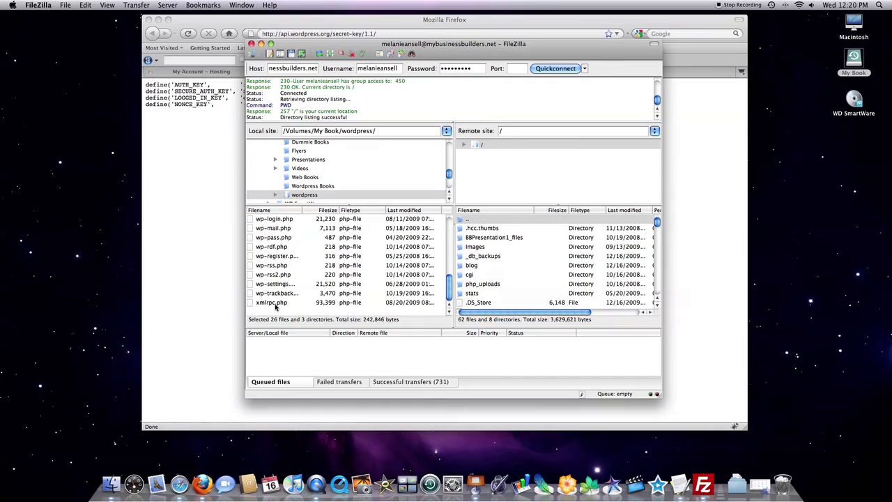
pyautogui.press('super+a')
pyautogui.rightClick(296, 267)
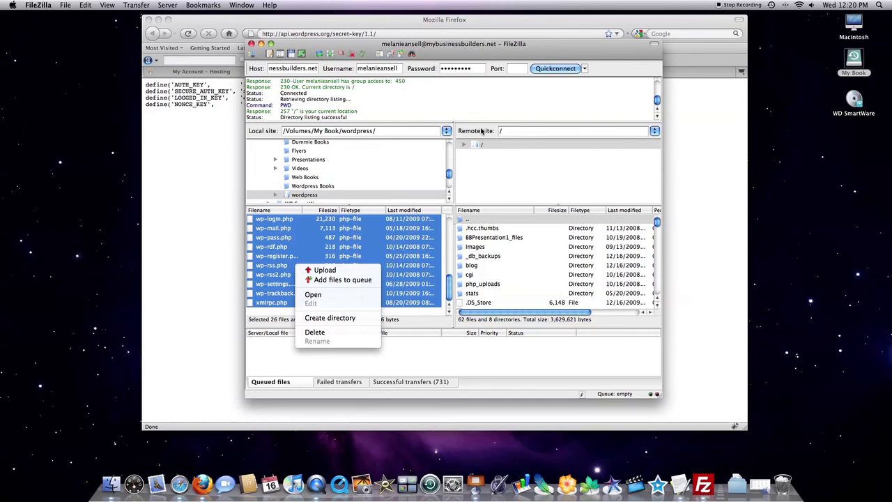
pyautogui.click(484, 132)
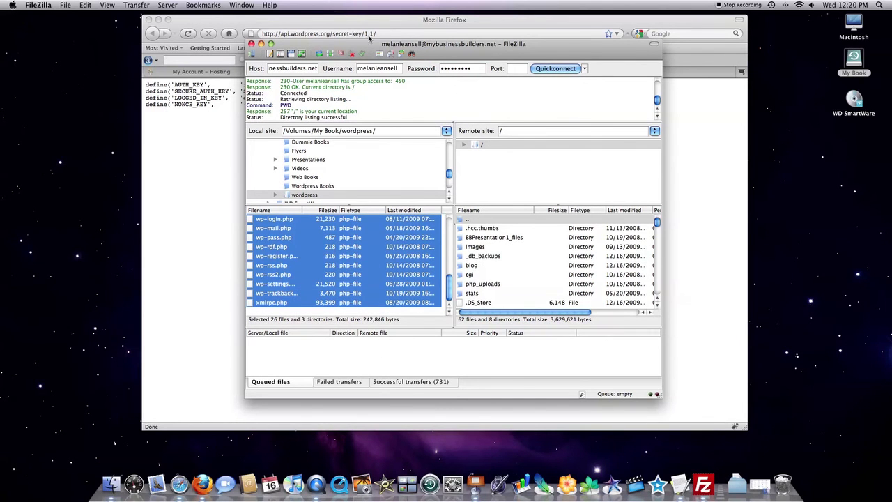
# - Minimize FileZilla and show the /blog/wp-admin/install.php form in Firefox
pyautogui.click(261, 44)
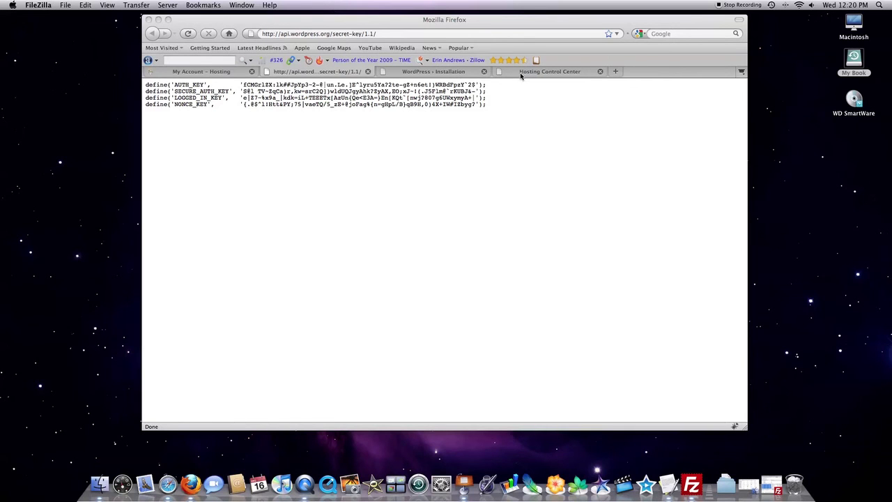
pyautogui.click(438, 71)
pyautogui.click(439, 74)
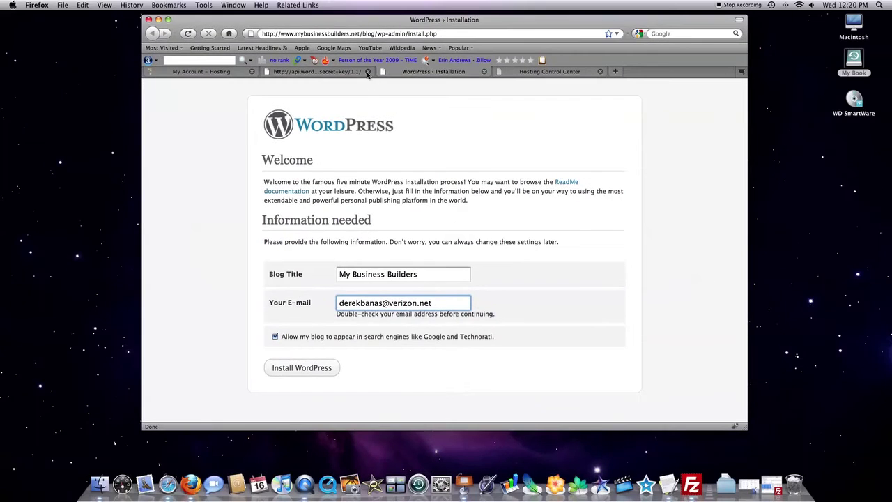
pyautogui.moveTo(342, 21); pyautogui.dragTo(312, 40)
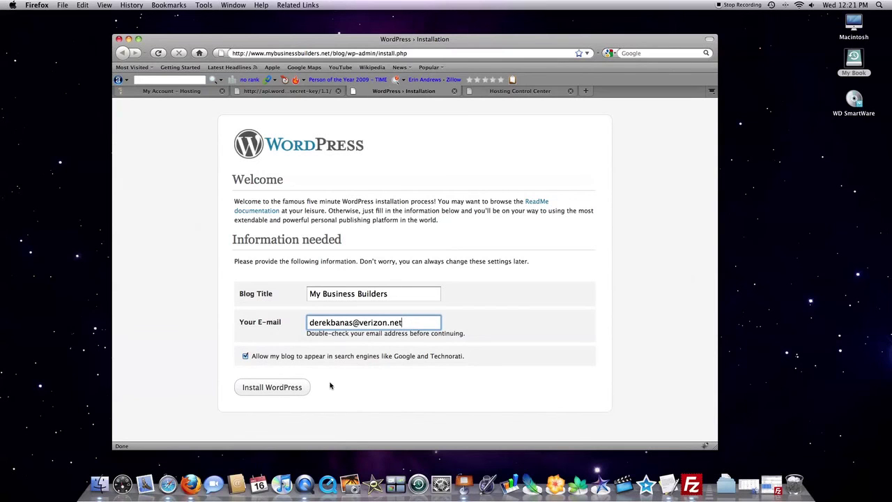
# - Run Install WordPress, copy the generated admin password, and continue to Log In
pyautogui.click(278, 387)
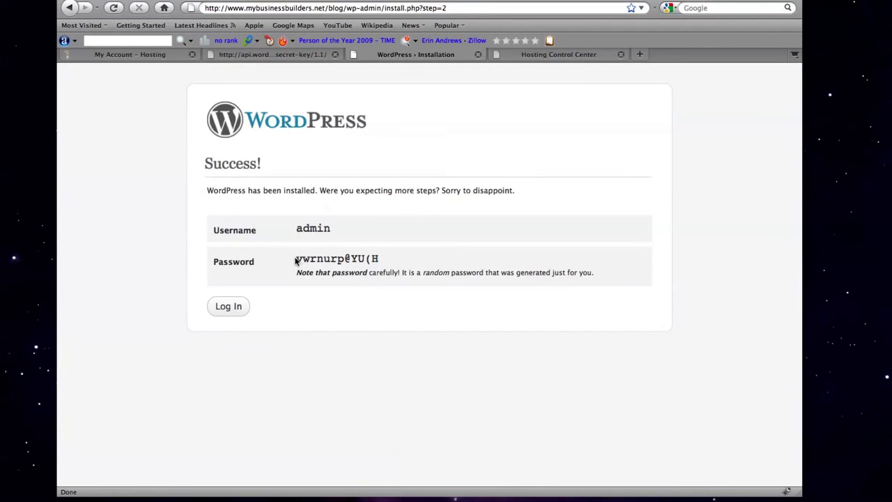
pyautogui.moveTo(295, 259); pyautogui.dragTo(374, 258)
pyautogui.rightClick(374, 259)
pyautogui.click(393, 265)
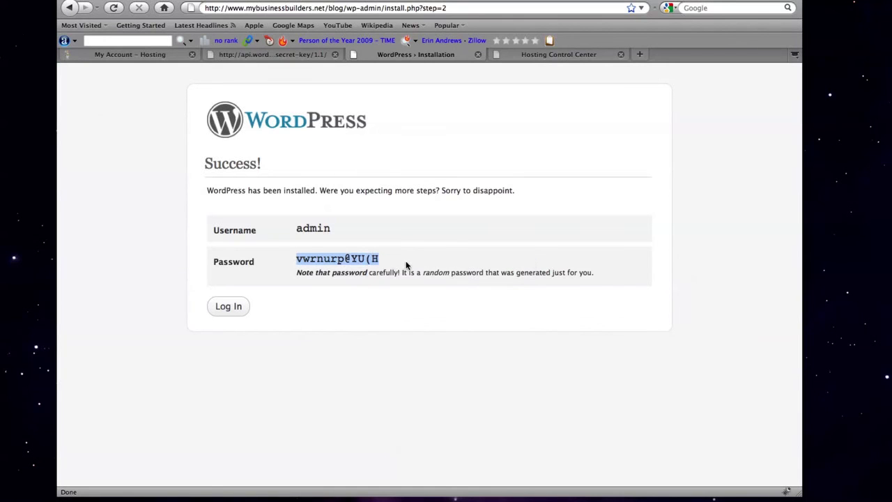
pyautogui.click(228, 306)
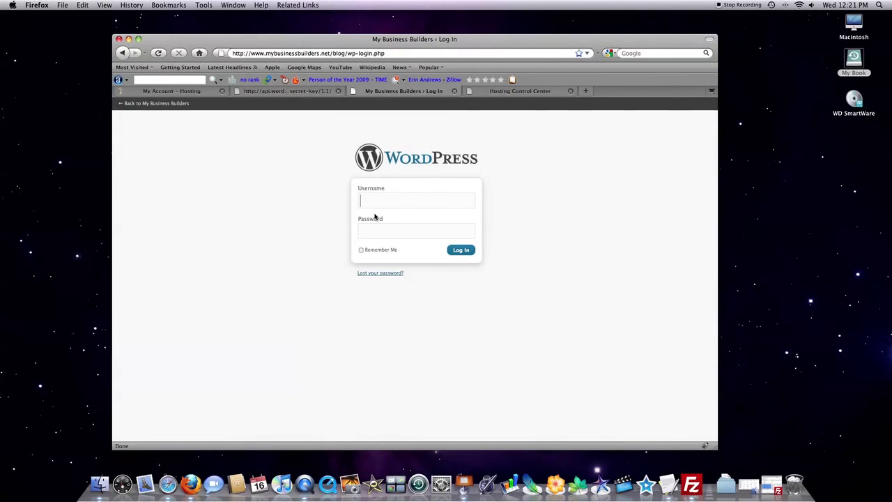
# - Log in as admin with the pasted password and Remember Me, declining to save the password
pyautogui.write('admin')
pyautogui.rightClick(362, 232)
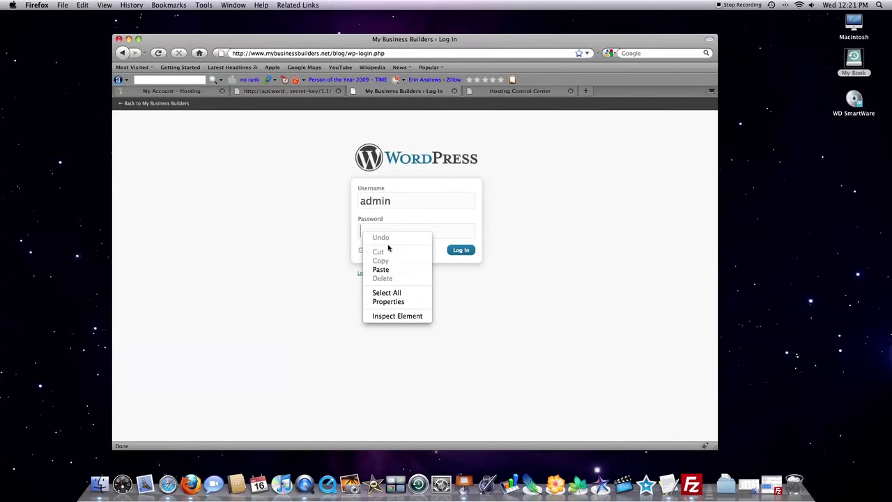
pyautogui.click(383, 271)
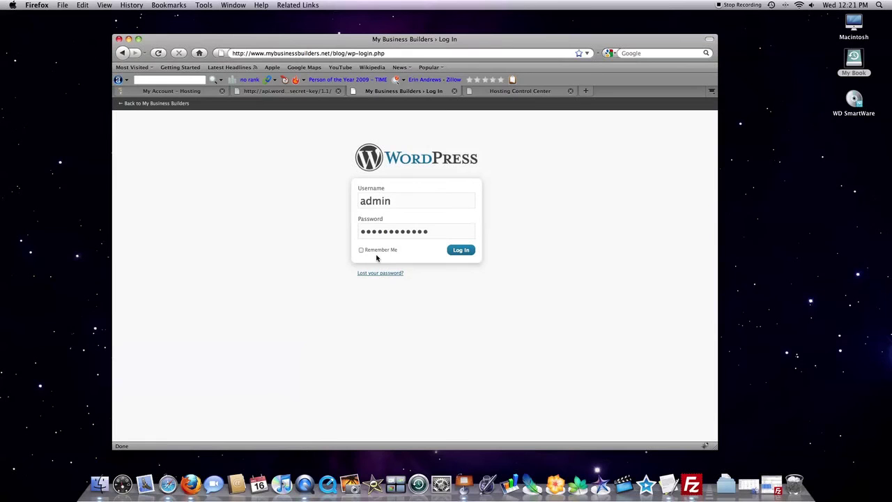
pyautogui.click(360, 250)
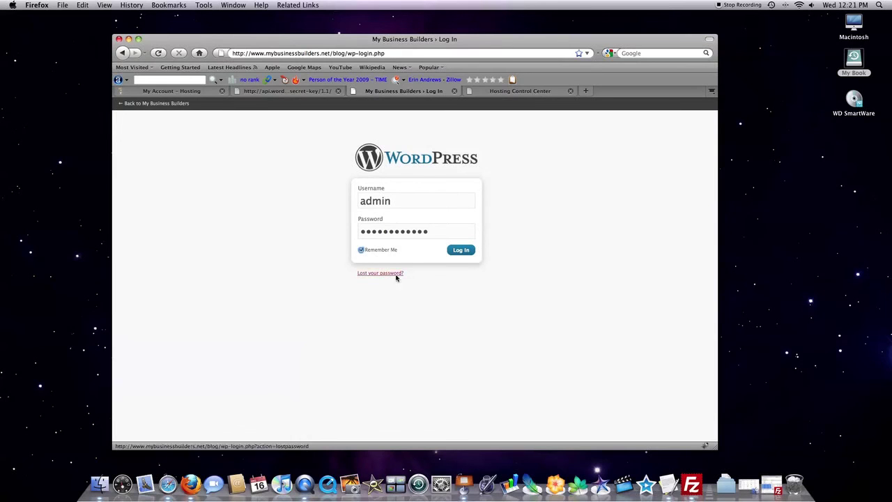
pyautogui.click(461, 250)
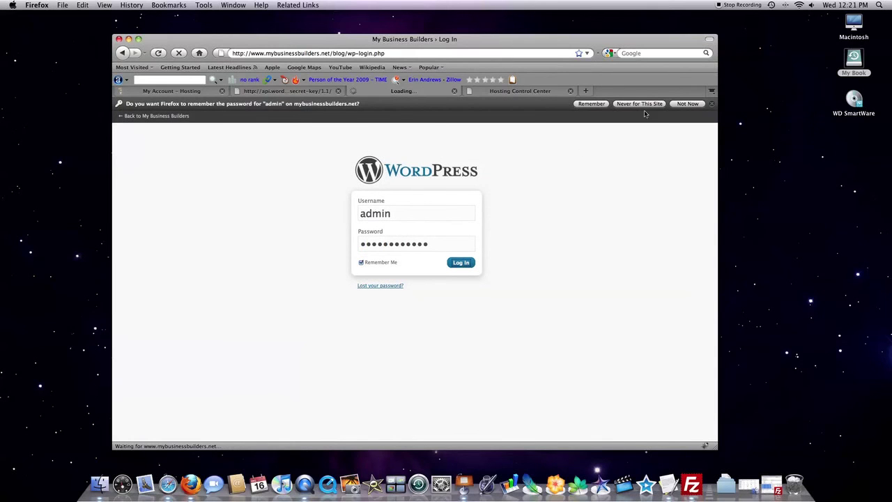
pyautogui.click(692, 104)
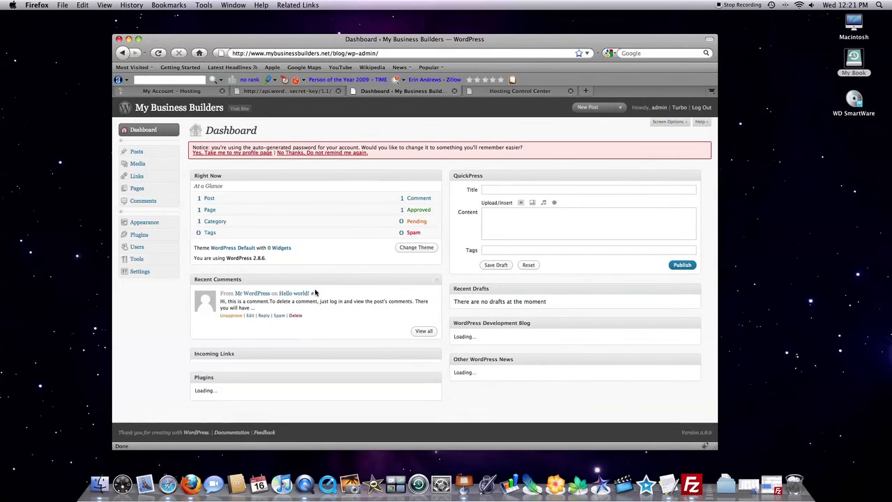
pyautogui.scroll(-1, 317, 293)
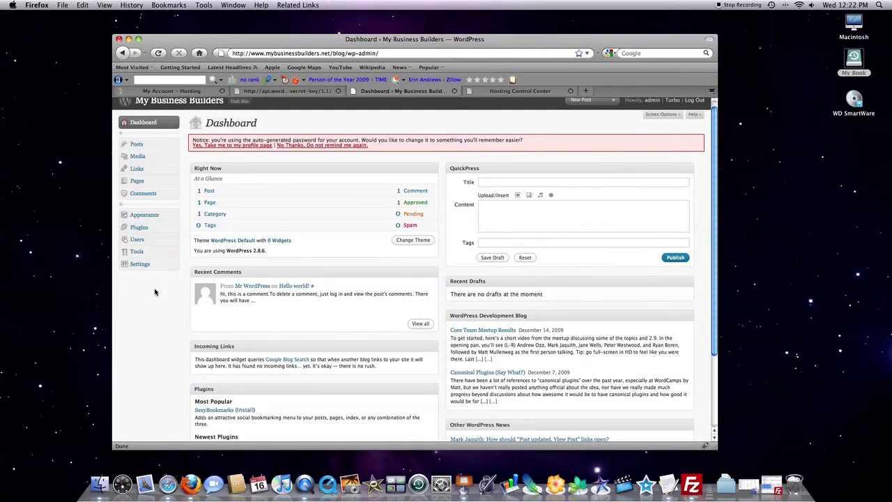
pyautogui.scroll(1, 155, 292)
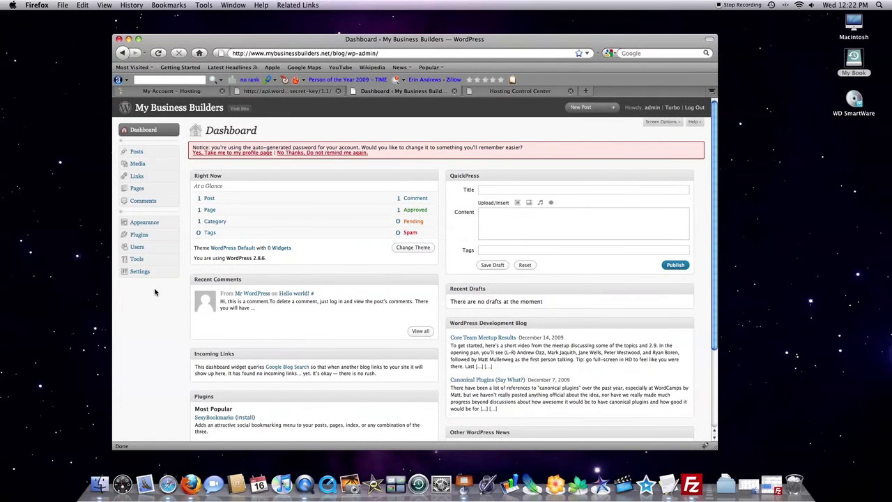